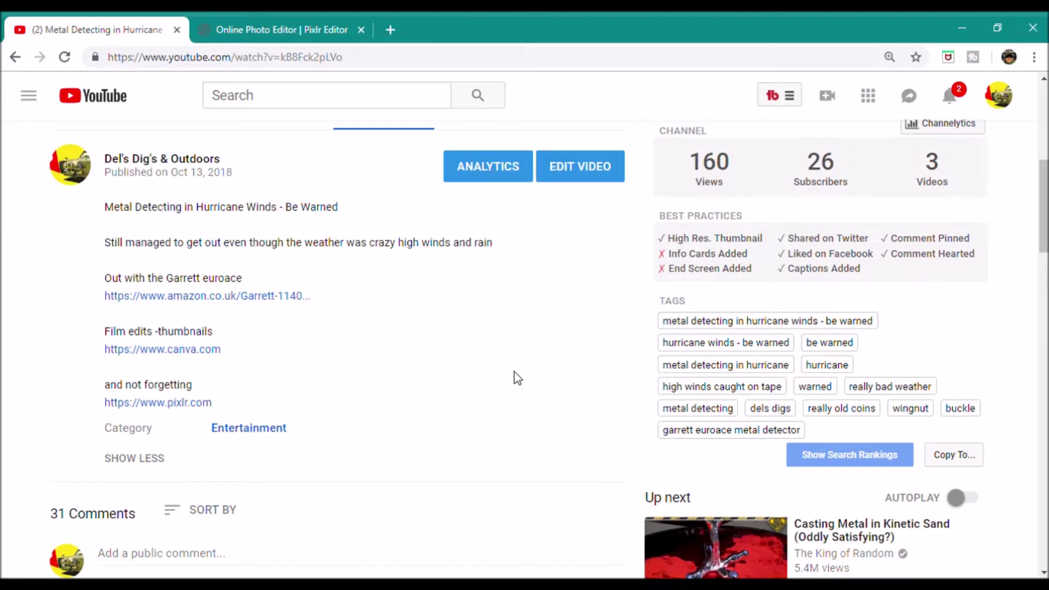
# Follow the pixlr.com link in the YouTube video description and launch Pixlr Editor.
pyautogui.scroll(8, 516, 378)
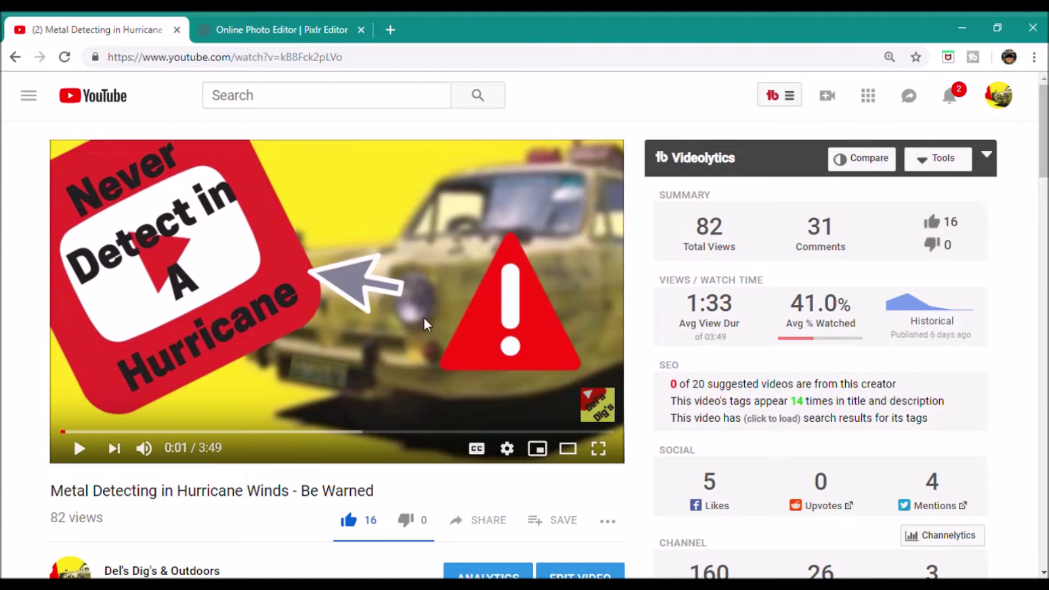
pyautogui.scroll(-8, 424, 317)
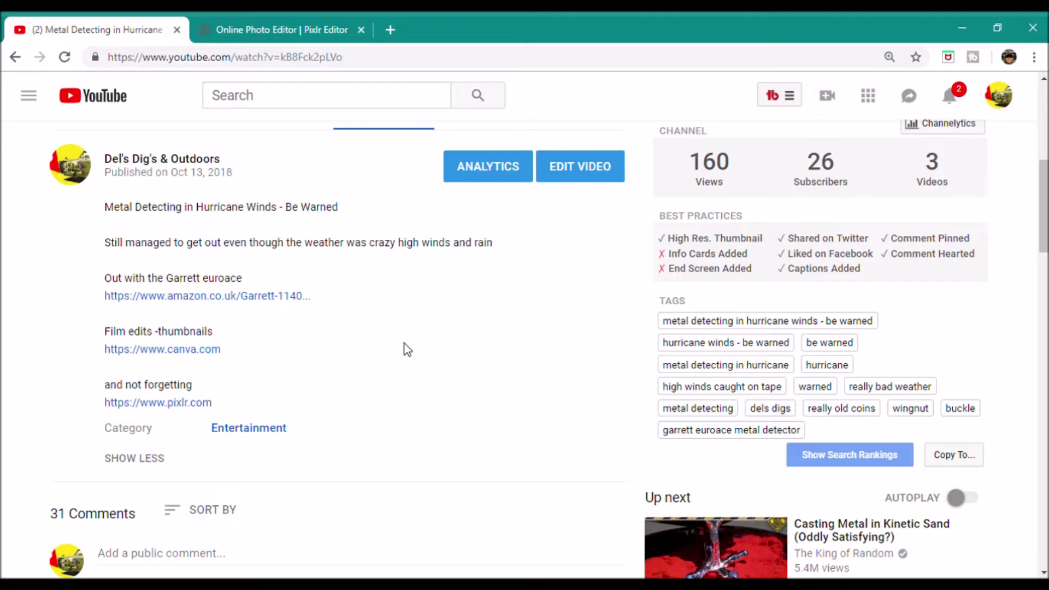
pyautogui.click(192, 404)
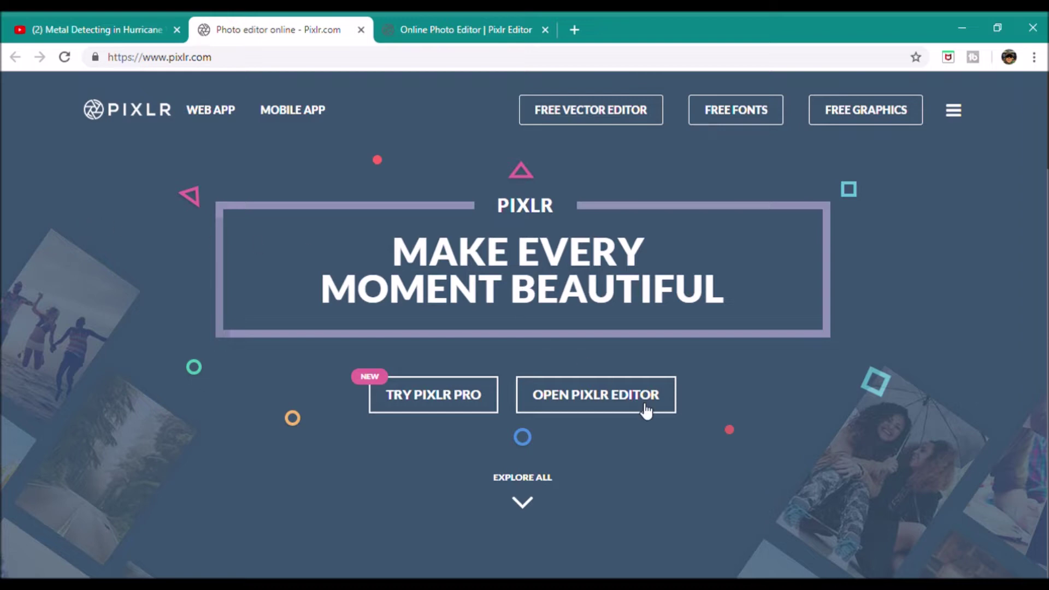
pyautogui.click(593, 404)
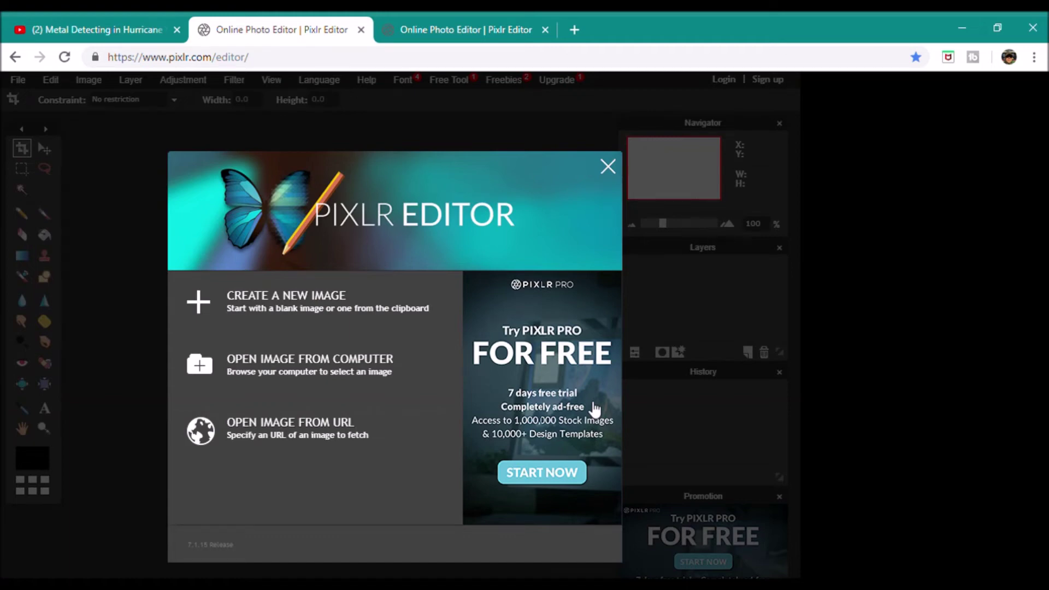
# Open the photo IMG_0108 from the computer.
pyautogui.click(291, 376)
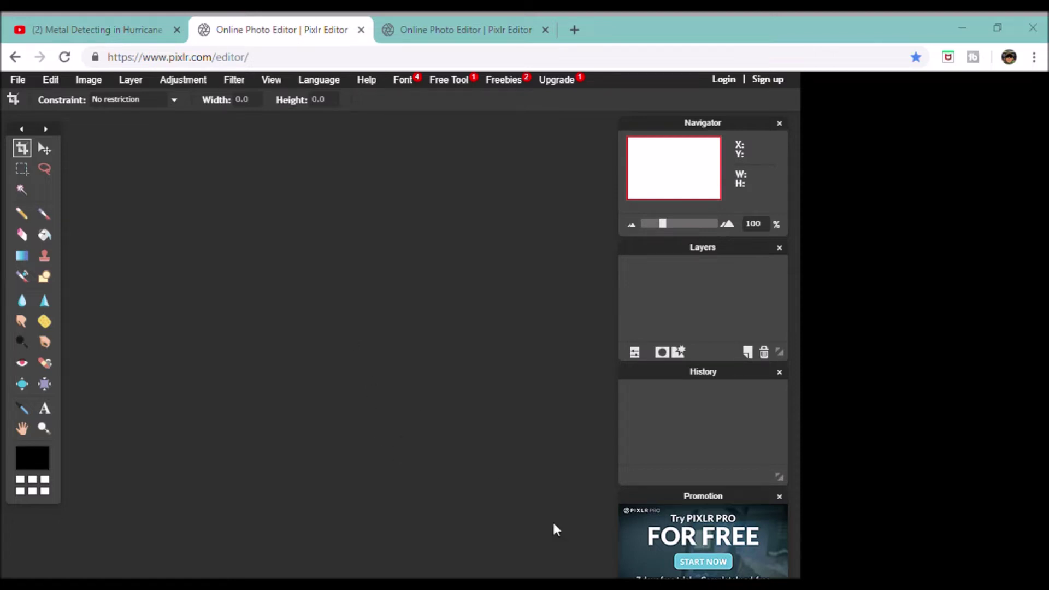
pyautogui.click(571, 555)
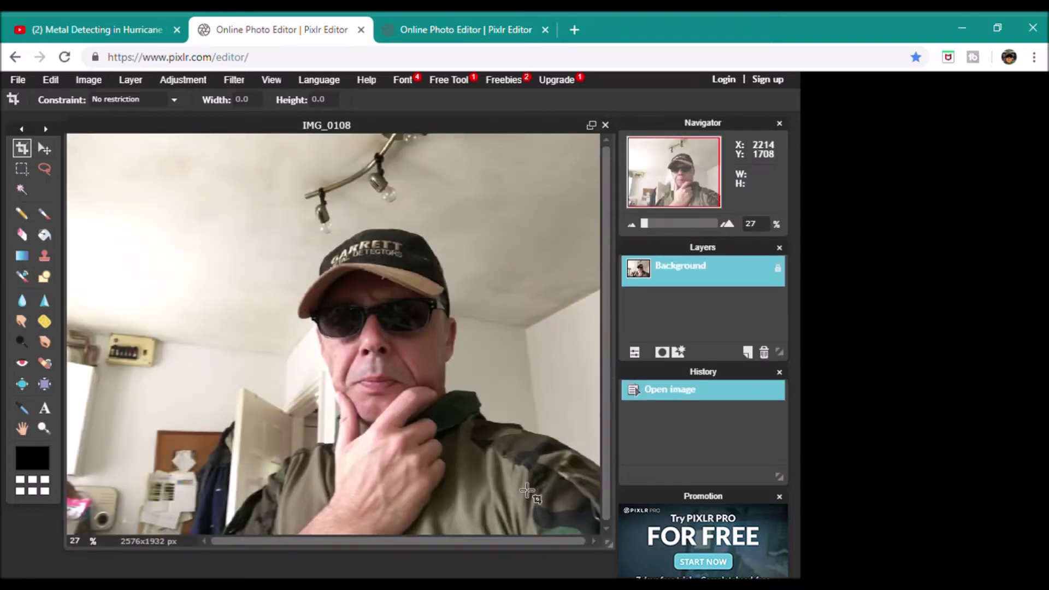
# Close the Promotion and History panels and enlarge the photo's window to fill the freed workspace.
pyautogui.click(780, 498)
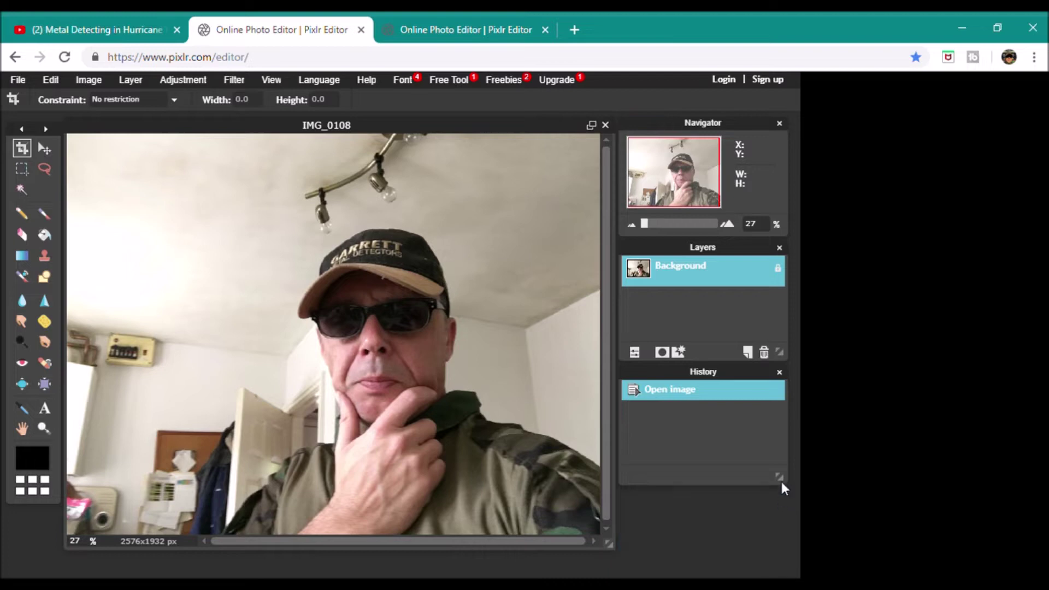
pyautogui.click(780, 374)
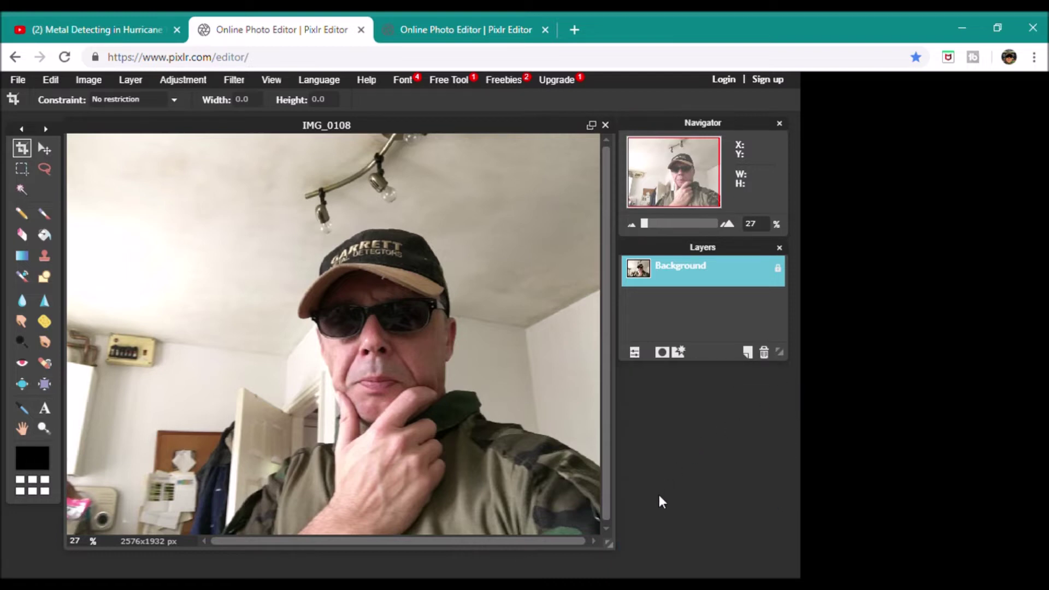
pyautogui.moveTo(608, 544); pyautogui.dragTo(656, 575)
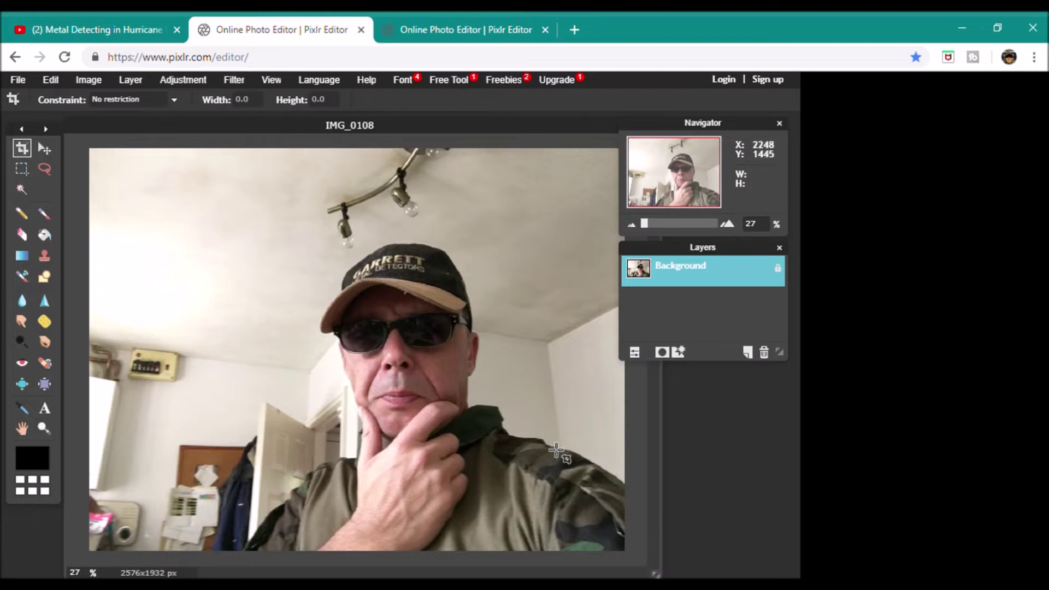
# Outline the man in the cap with the polygonal lasso, following his head, shoulders and the photo's lower edge, and cut him out.
pyautogui.click(646, 224)
pyautogui.moveTo(645, 225); pyautogui.dragTo(656, 231)
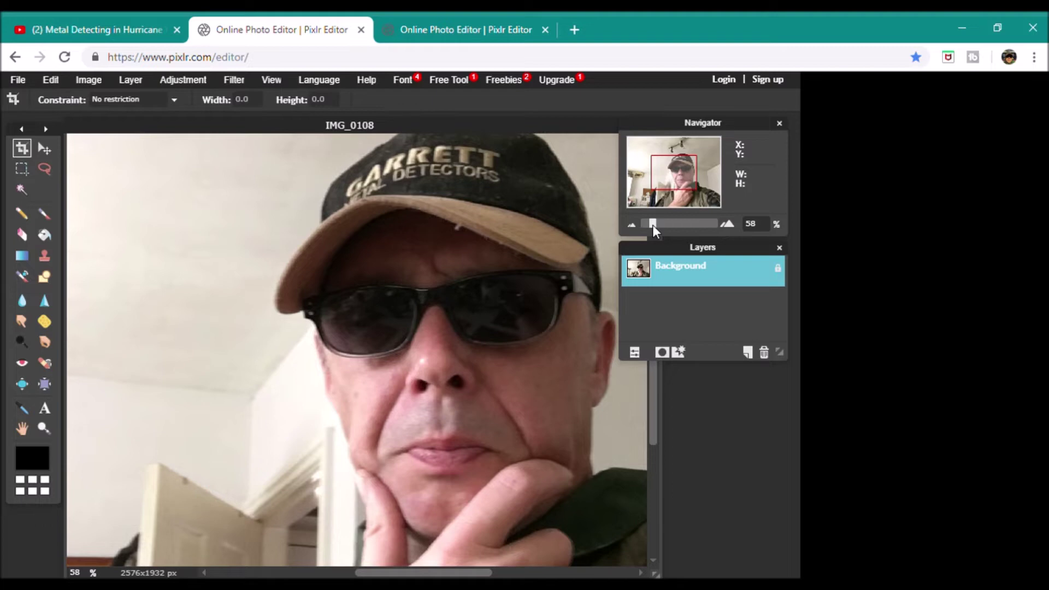
pyautogui.moveTo(656, 230); pyautogui.dragTo(647, 229)
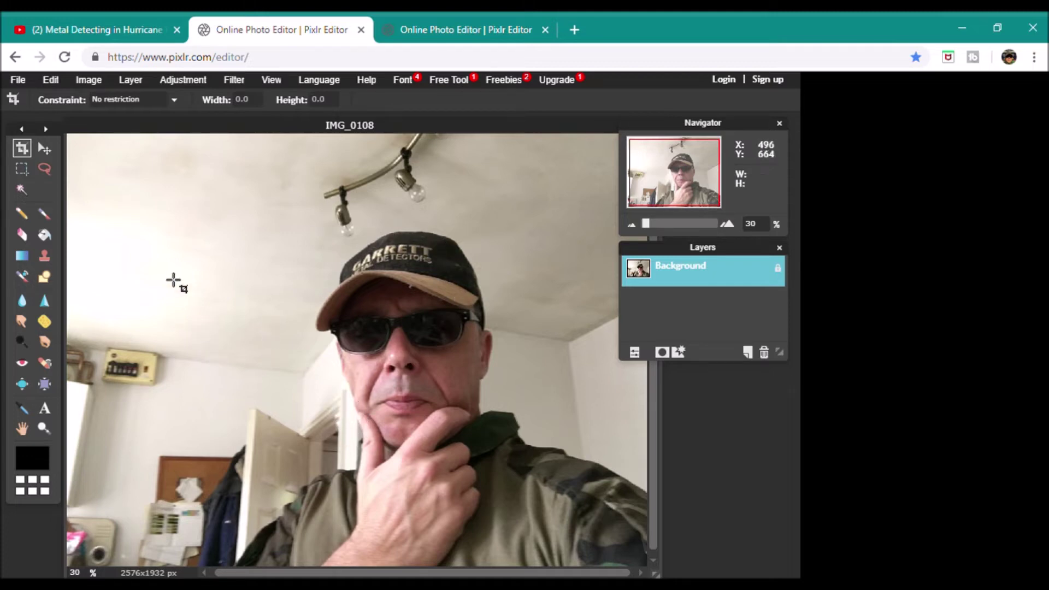
pyautogui.click(45, 170)
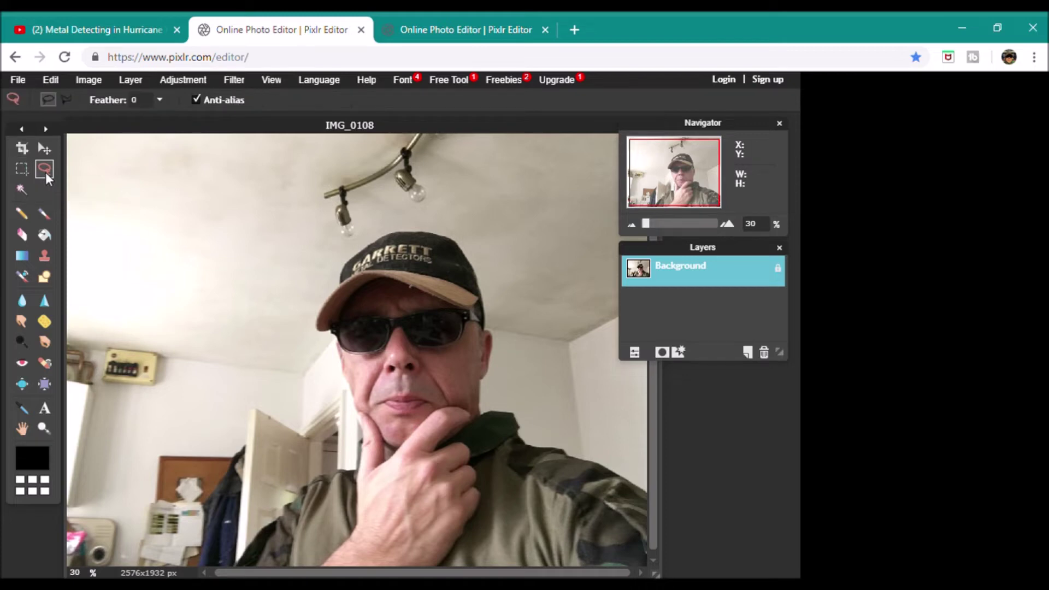
pyautogui.click(68, 102)
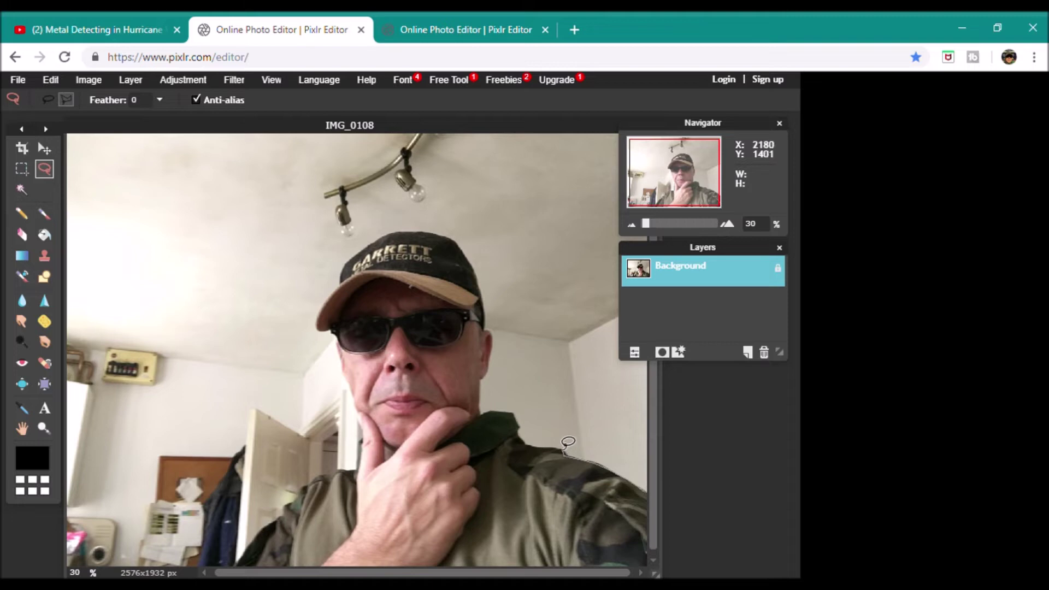
pyautogui.moveTo(565, 450)
pyautogui.mouseDown()
pyautogui.moveTo(524, 442)
pyautogui.moveTo(513, 413)
pyautogui.moveTo(480, 414)
pyautogui.moveTo(493, 335)
pyautogui.moveTo(483, 284)
pyautogui.moveTo(450, 235)
pyautogui.moveTo(398, 232)
pyautogui.moveTo(356, 247)
pyautogui.moveTo(321, 312)
pyautogui.moveTo(331, 324)
pyautogui.mouseUp()
pyautogui.moveTo(336, 326); pyautogui.dragTo(341, 364)
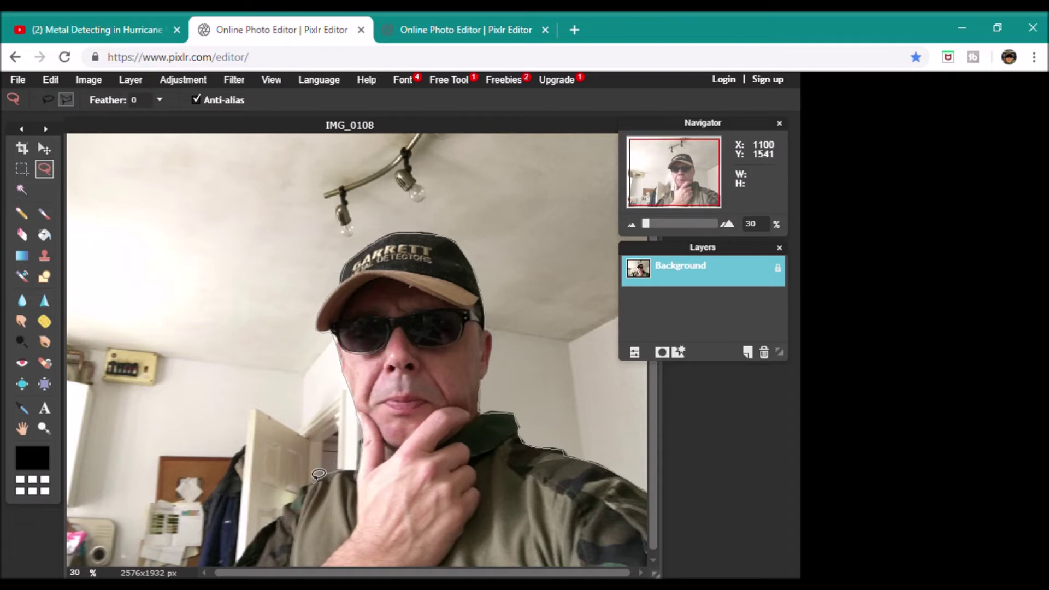
pyautogui.moveTo(316, 474); pyautogui.dragTo(307, 482)
pyautogui.moveTo(299, 490); pyautogui.dragTo(294, 496)
pyautogui.moveTo(277, 522); pyautogui.dragTo(265, 549)
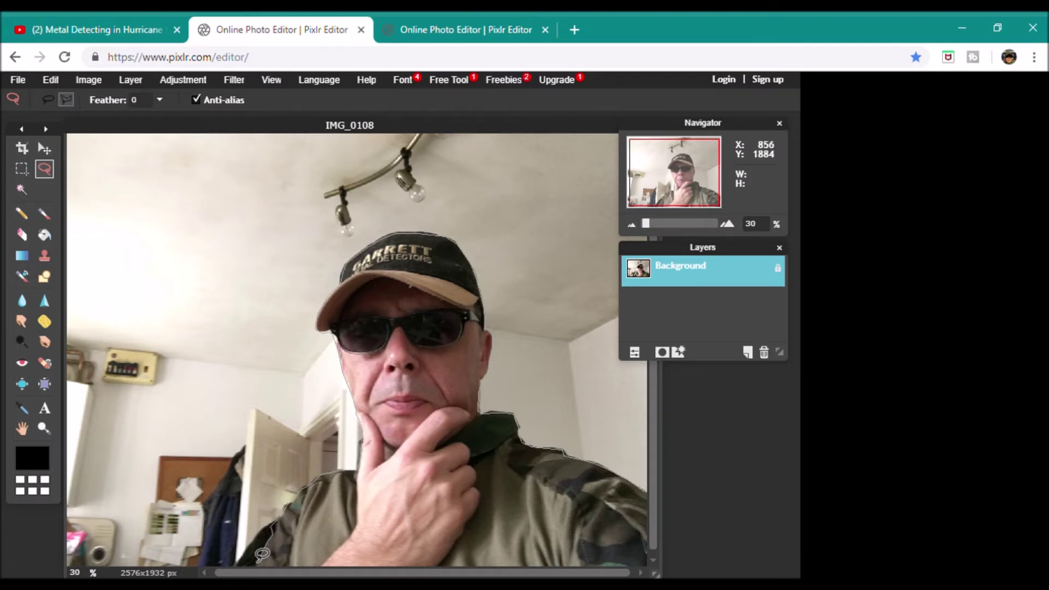
pyautogui.moveTo(261, 558); pyautogui.dragTo(315, 554)
pyautogui.moveTo(329, 555)
pyautogui.mouseDown()
pyautogui.moveTo(630, 566)
pyautogui.moveTo(643, 560)
pyautogui.moveTo(648, 519)
pyautogui.mouseUp()
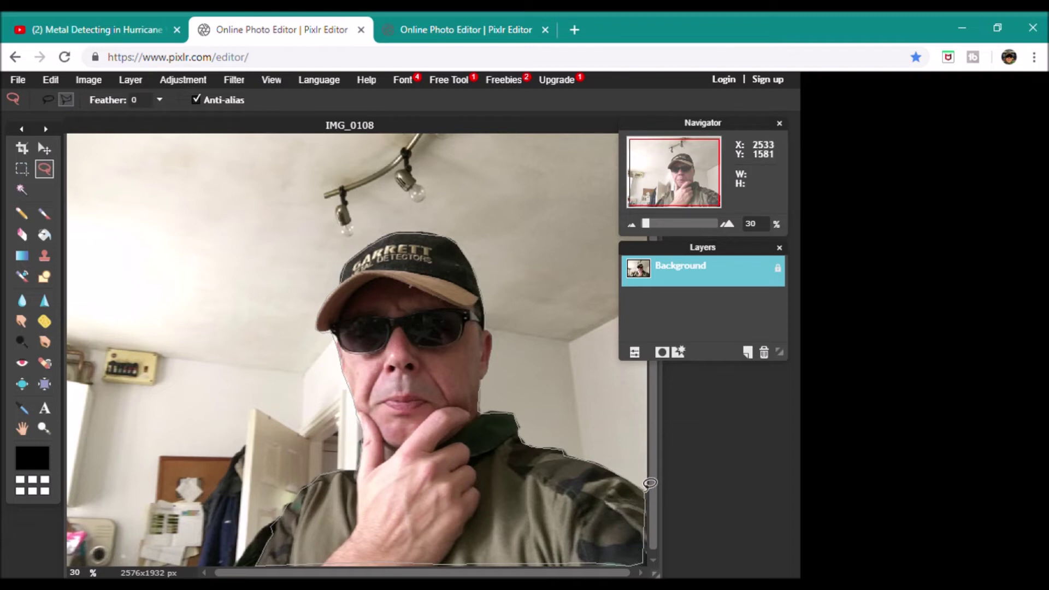
pyautogui.moveTo(650, 484); pyautogui.dragTo(650, 484)
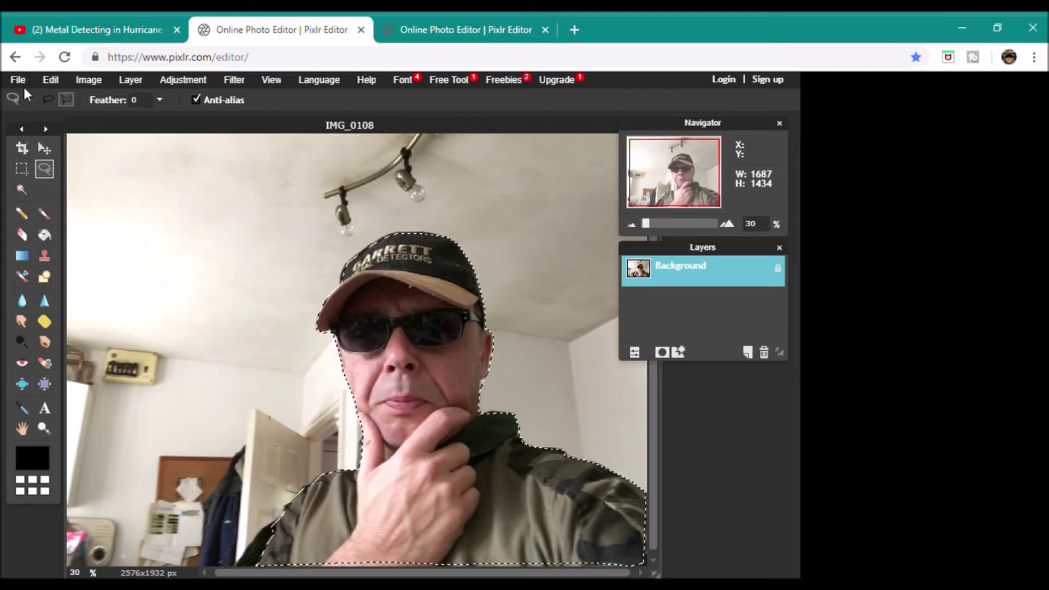
pyautogui.click(50, 81)
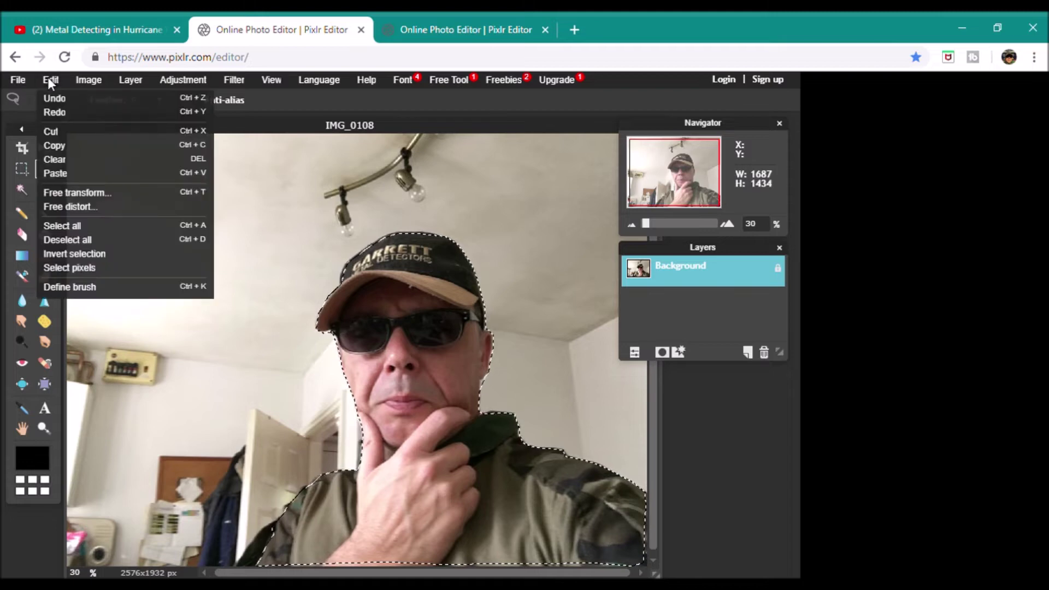
pyautogui.click(48, 131)
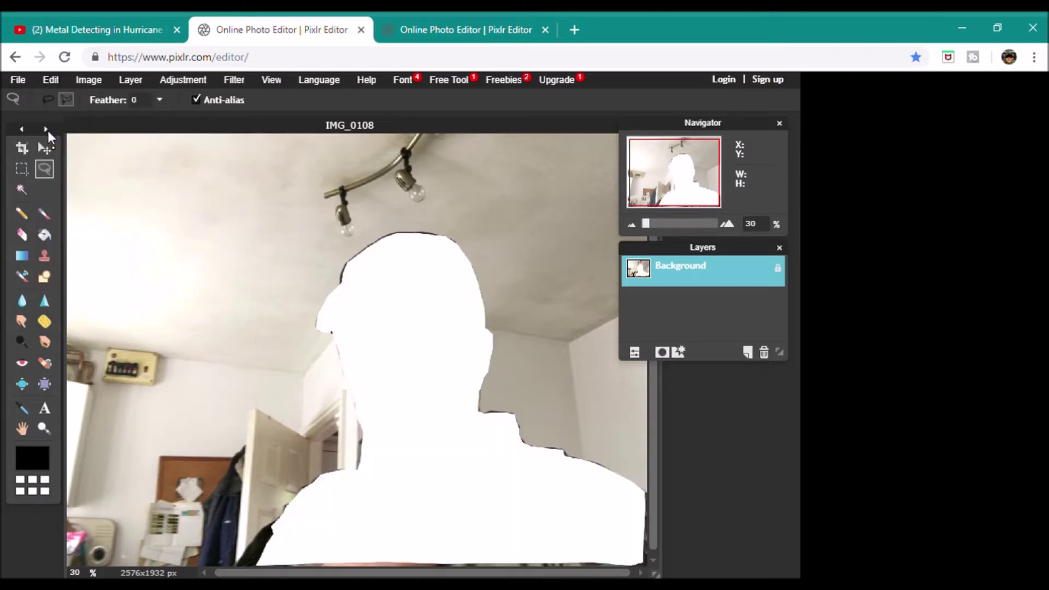
# Create a new transparent image from the clipboard, 2280 px wide and 1920 px high.
pyautogui.click(18, 80)
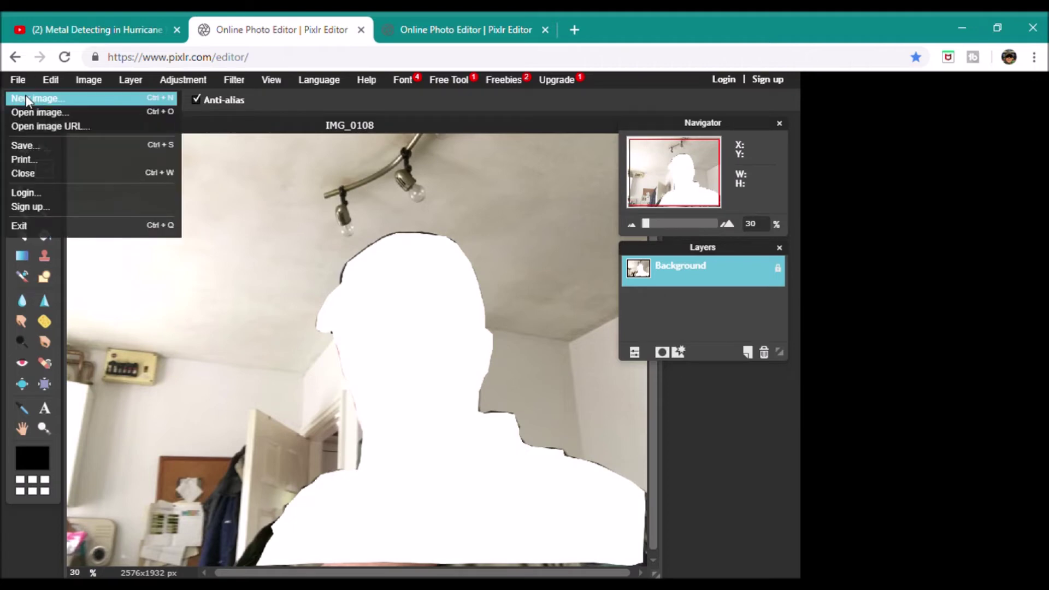
pyautogui.click(25, 95)
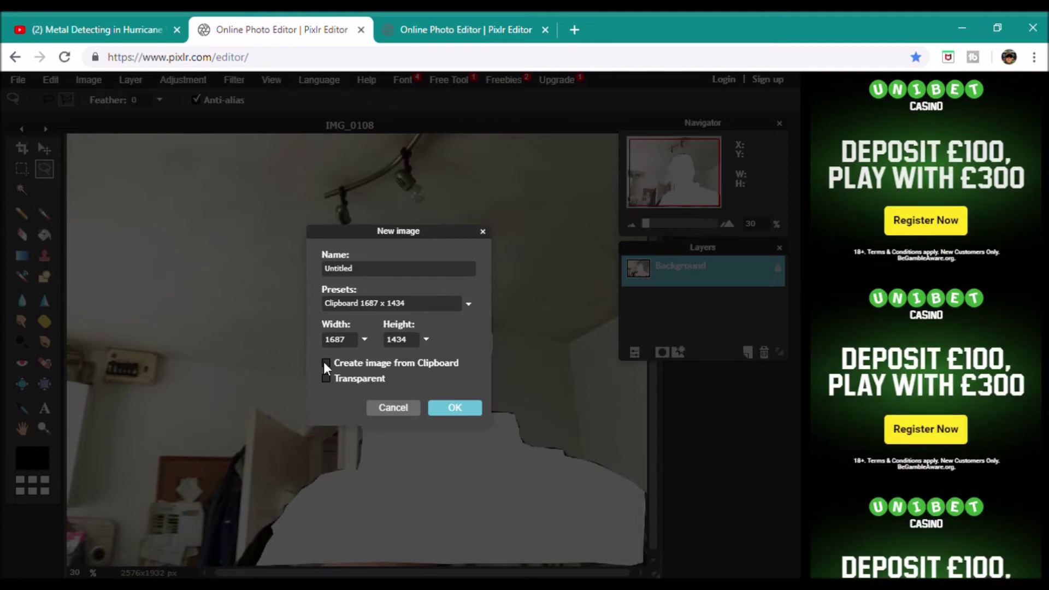
pyautogui.click(325, 378)
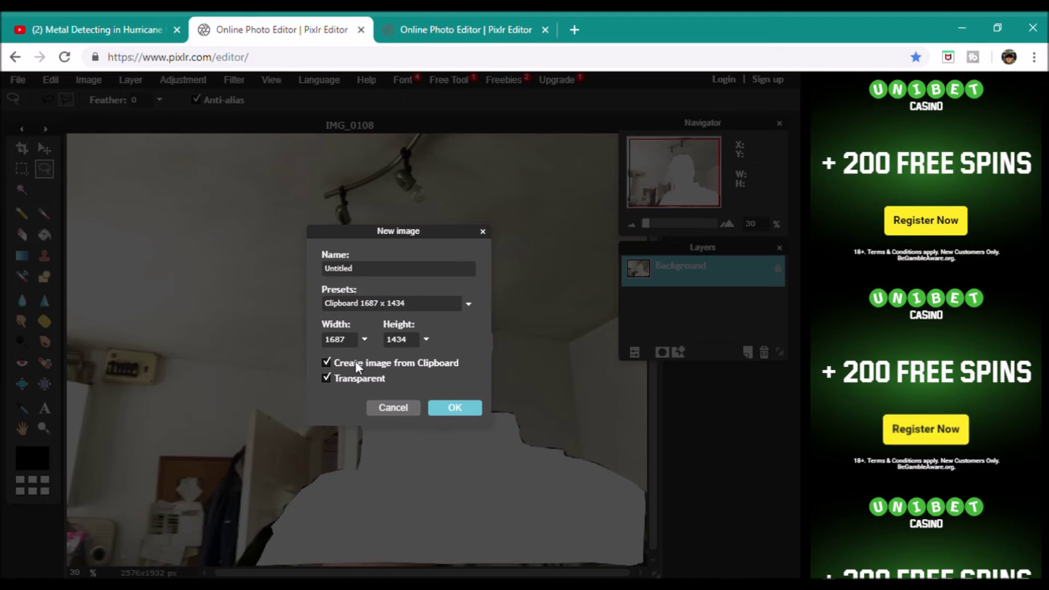
pyautogui.click(363, 339)
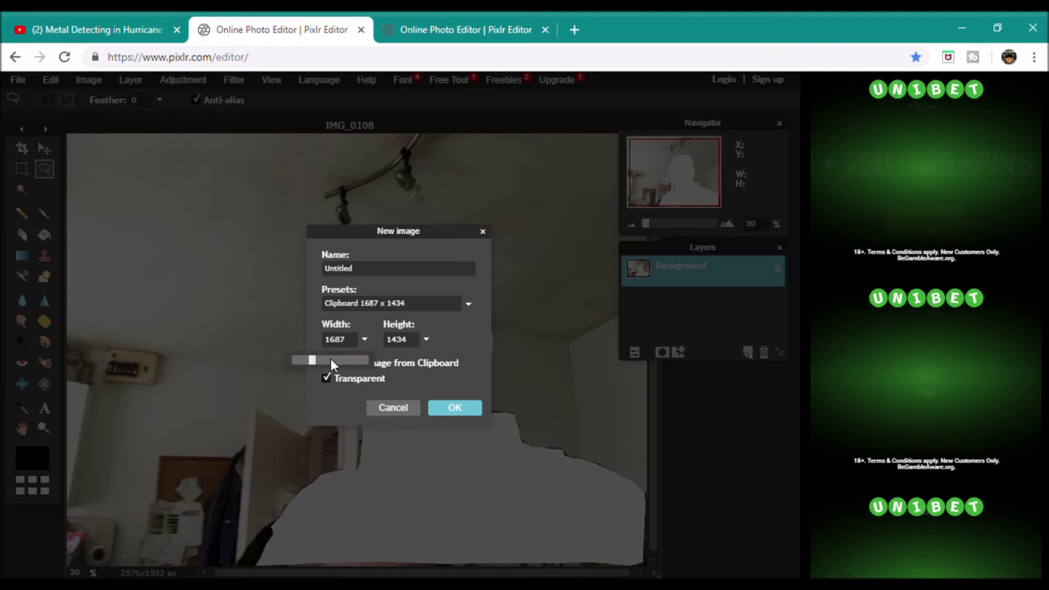
pyautogui.click(317, 360)
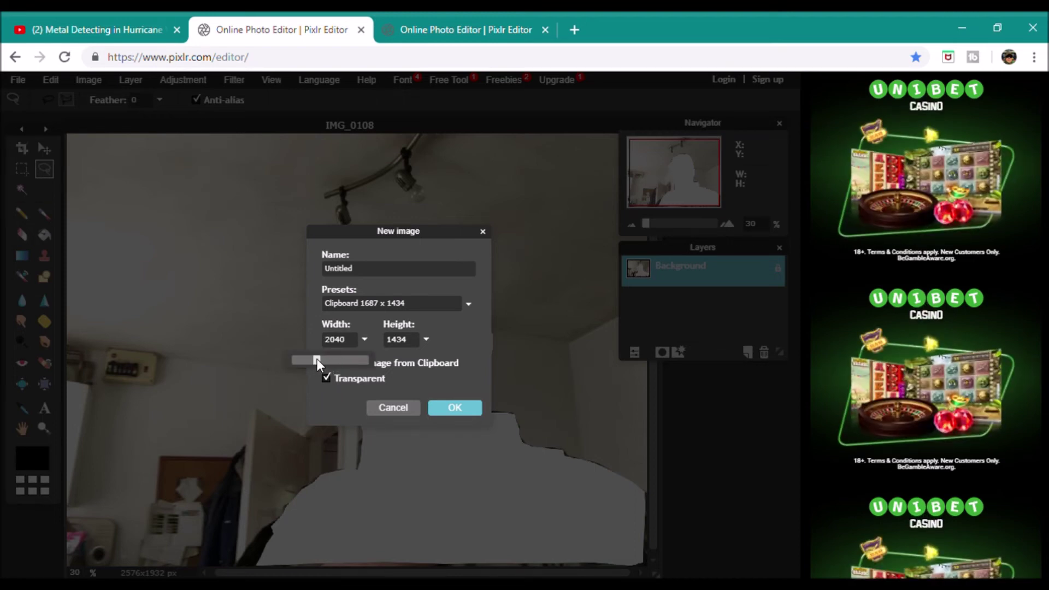
pyautogui.click(427, 339)
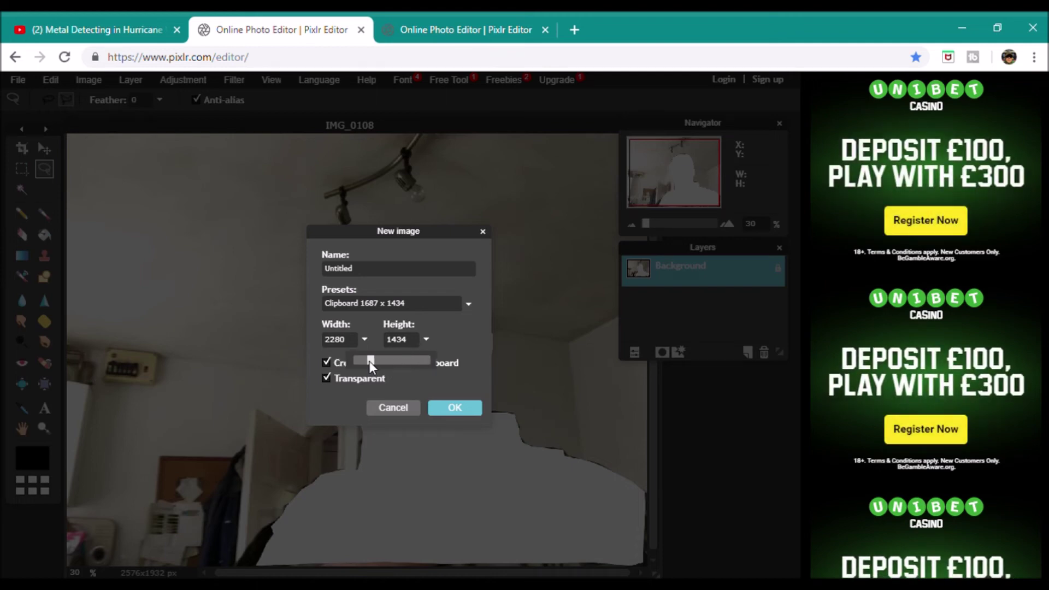
pyautogui.moveTo(376, 362); pyautogui.dragTo(377, 361)
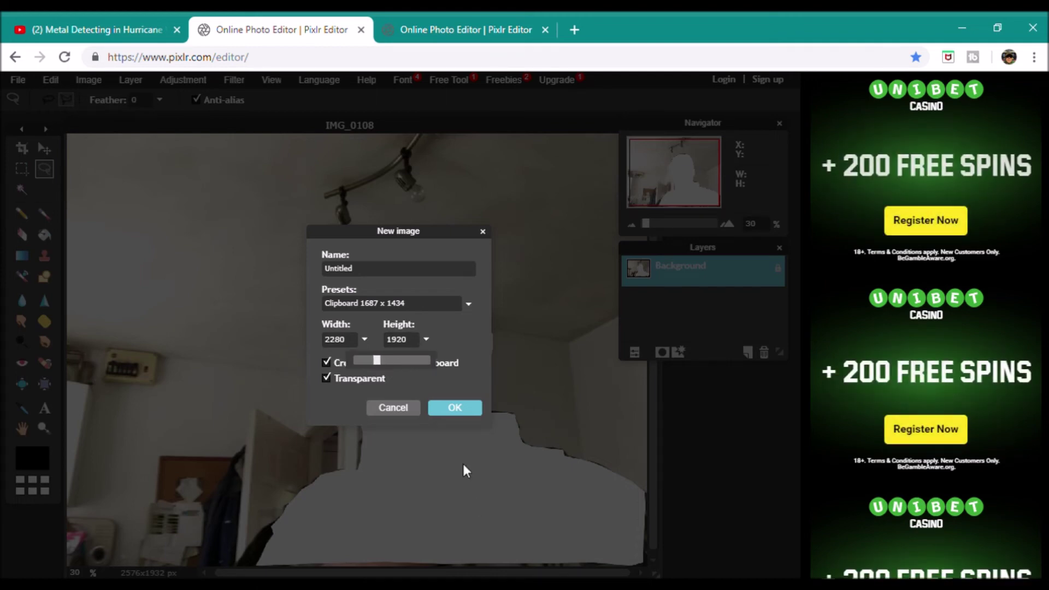
pyautogui.click(460, 409)
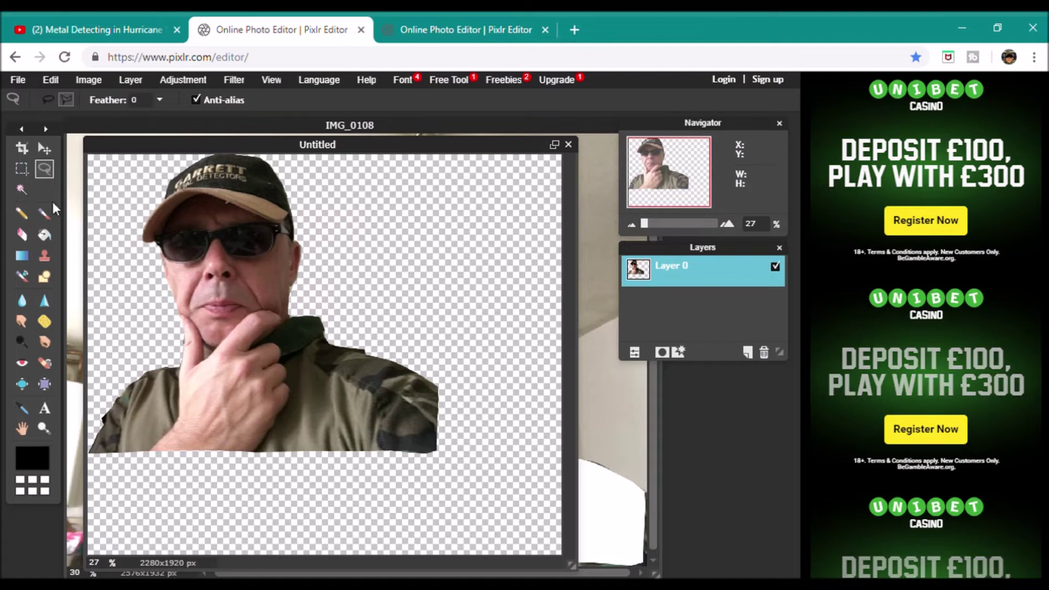
# Move the cut-out man away from the upper-left corner to roughly the centre of the transparent canvas.
pyautogui.click(43, 151)
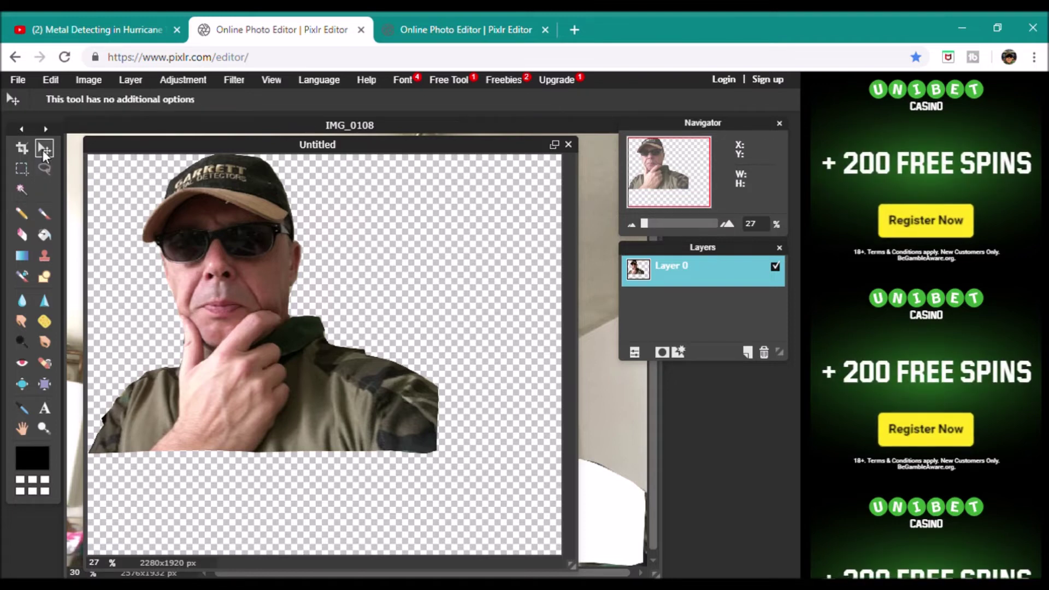
pyautogui.moveTo(212, 271); pyautogui.dragTo(283, 376)
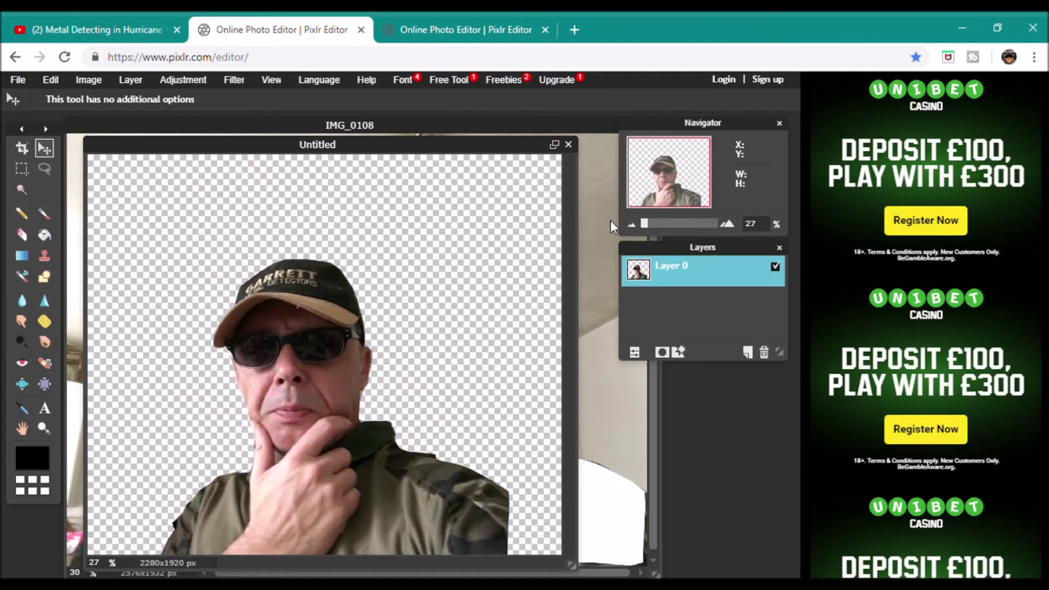
pyautogui.moveTo(646, 222); pyautogui.dragTo(647, 221)
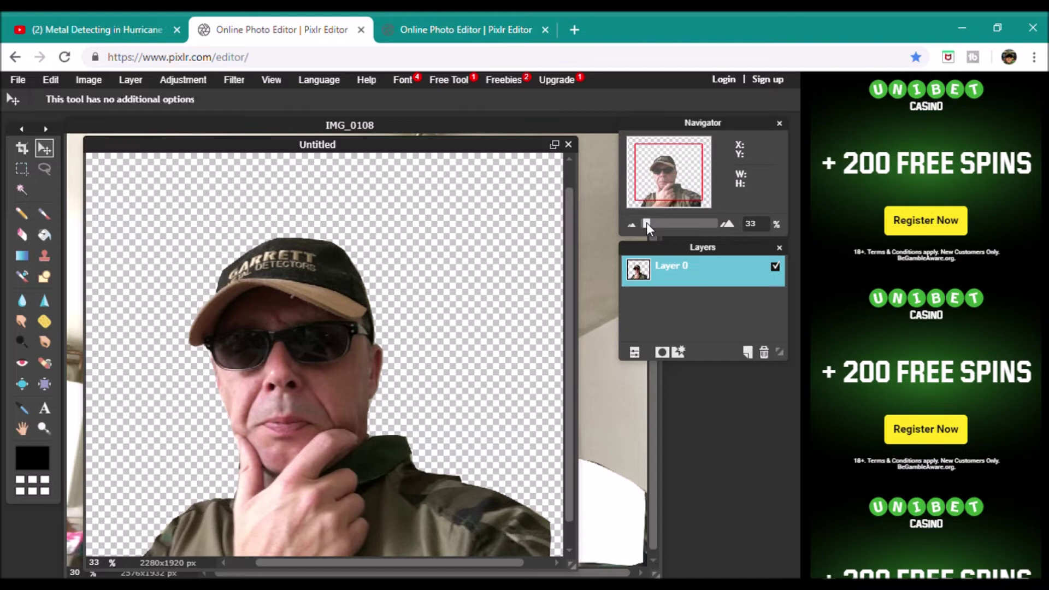
pyautogui.moveTo(325, 511); pyautogui.dragTo(327, 468)
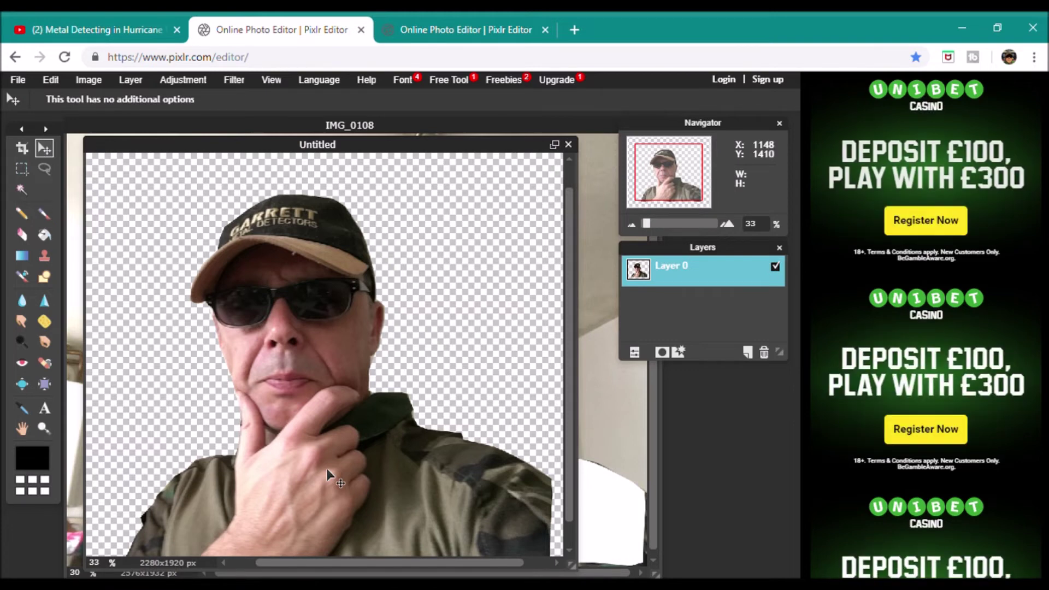
# Review the layer styles available for the cut-out layer without applying any.
pyautogui.click(677, 352)
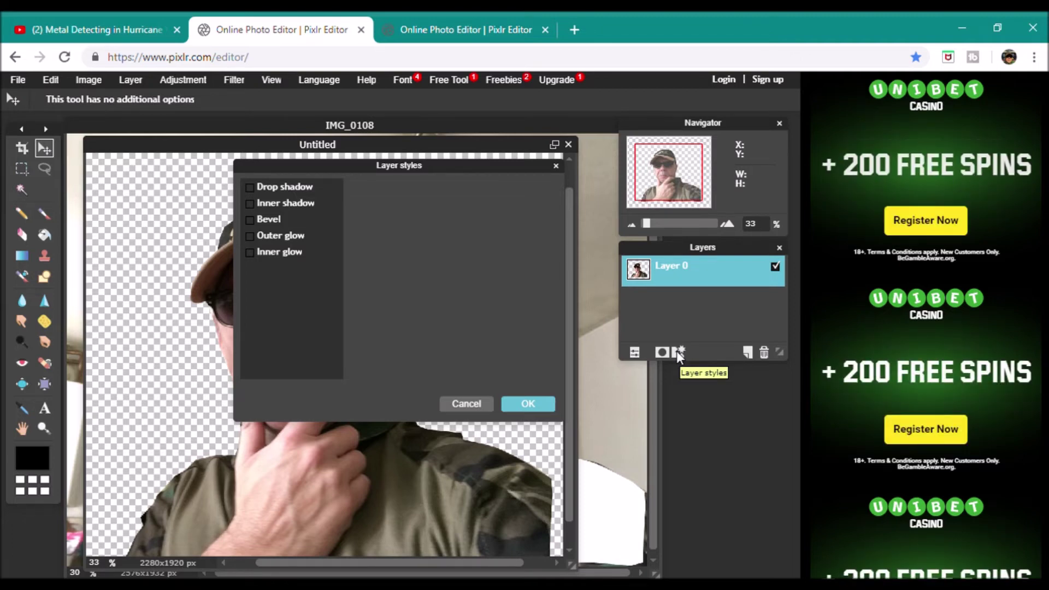
pyautogui.click(532, 402)
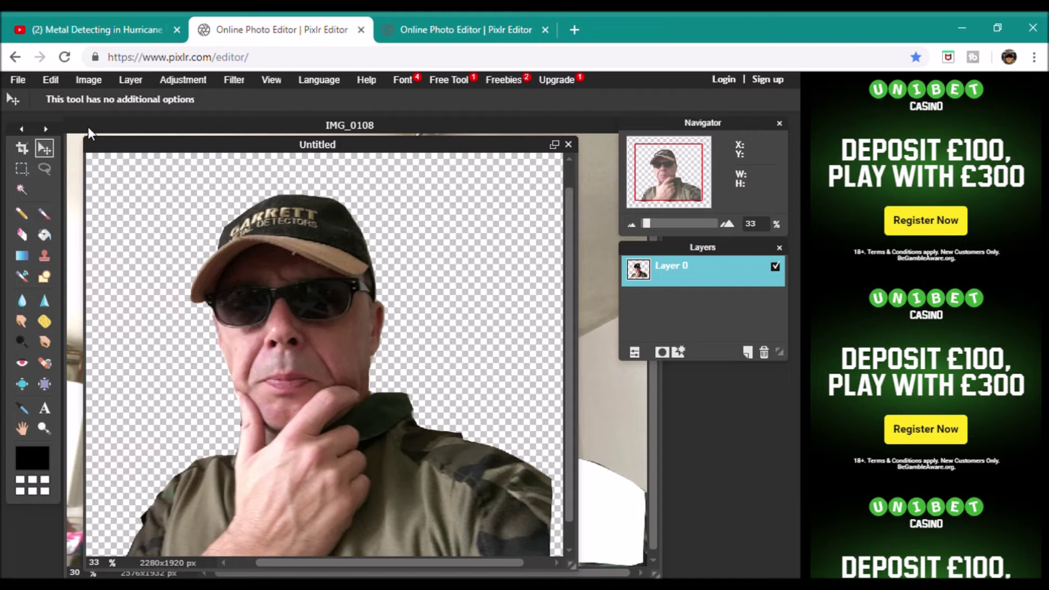
# Save the cut-out image to the computer in PNG (Transparent, full quality) format and close the save dialog.
pyautogui.click(17, 81)
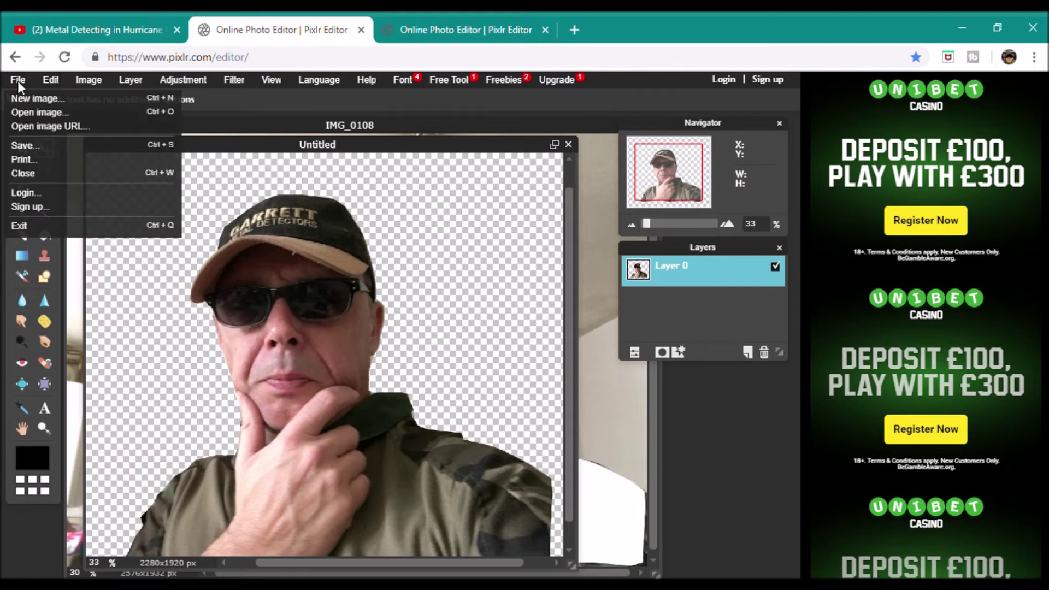
pyautogui.click(20, 143)
pyautogui.press('Return')
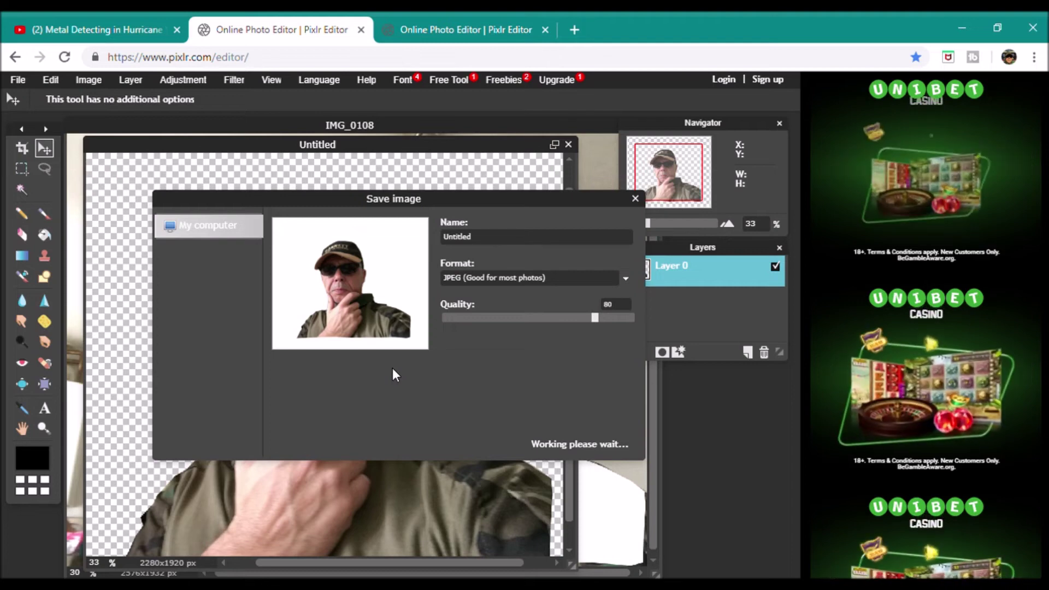
pyautogui.click(625, 277)
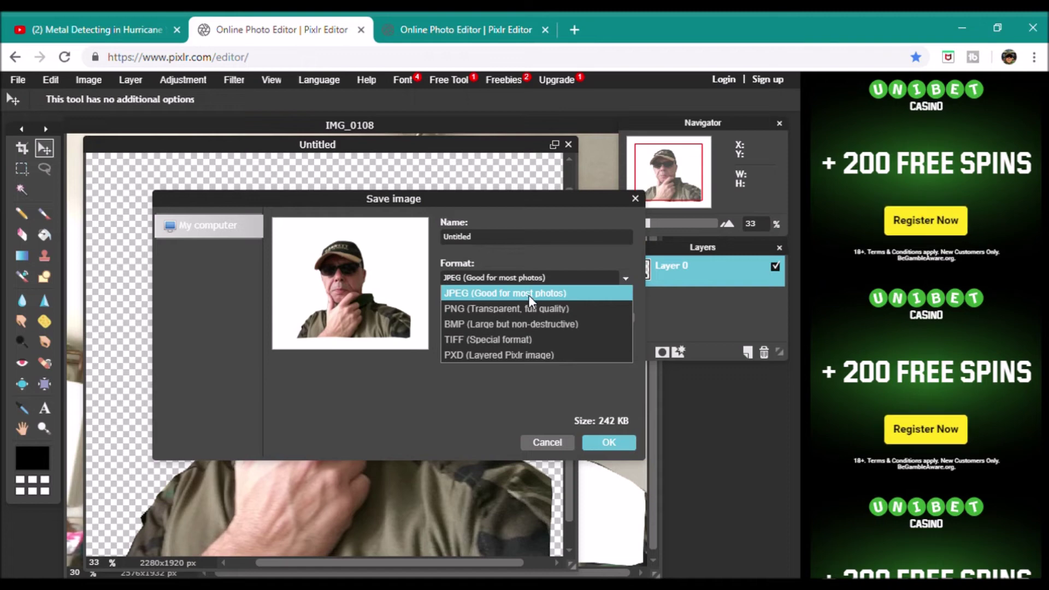
pyautogui.click(512, 309)
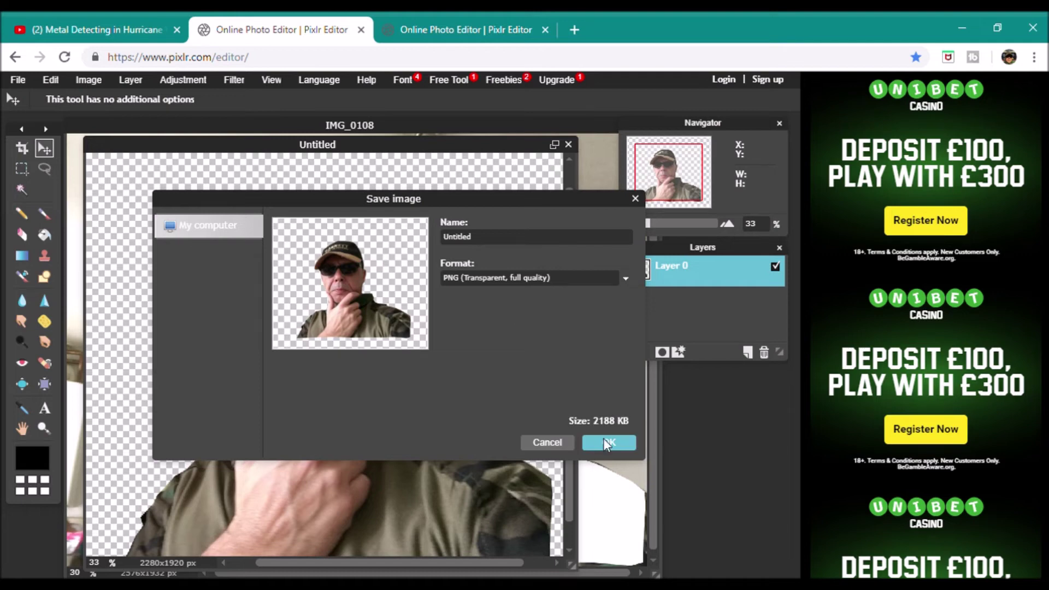
pyautogui.click(599, 439)
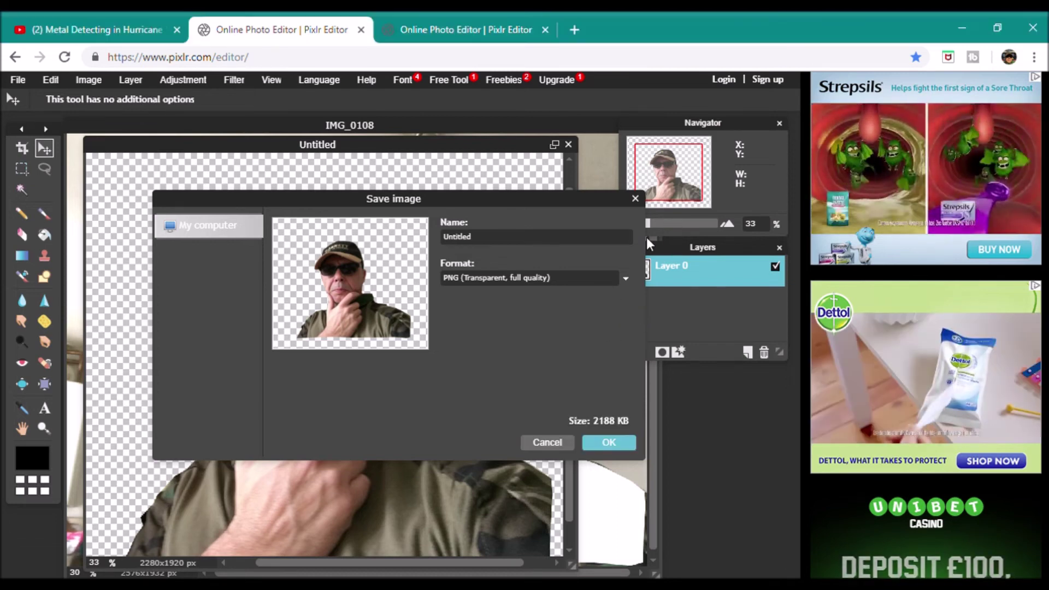
pyautogui.click(634, 198)
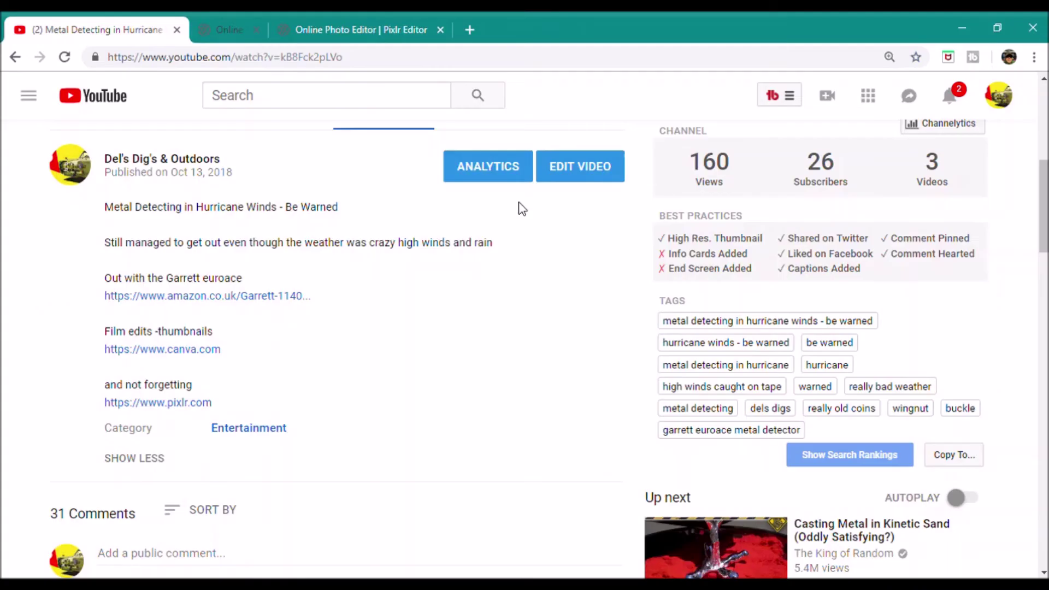
# Open Canva from the link in the YouTube video description and create a new YouTube Thumbnail design, 1280 px × 720 px.
pyautogui.click(193, 352)
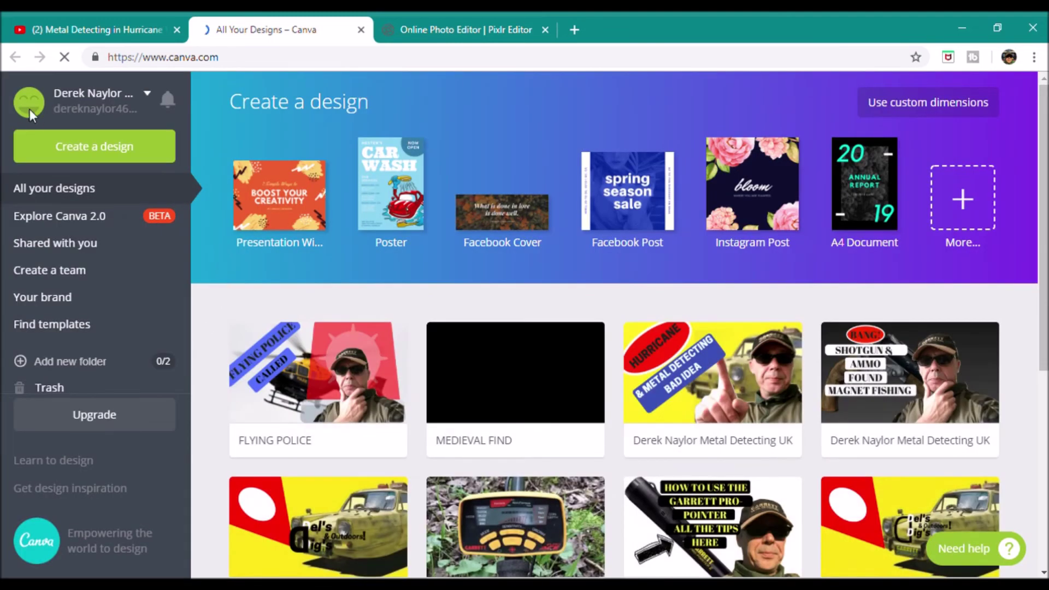
pyautogui.click(94, 147)
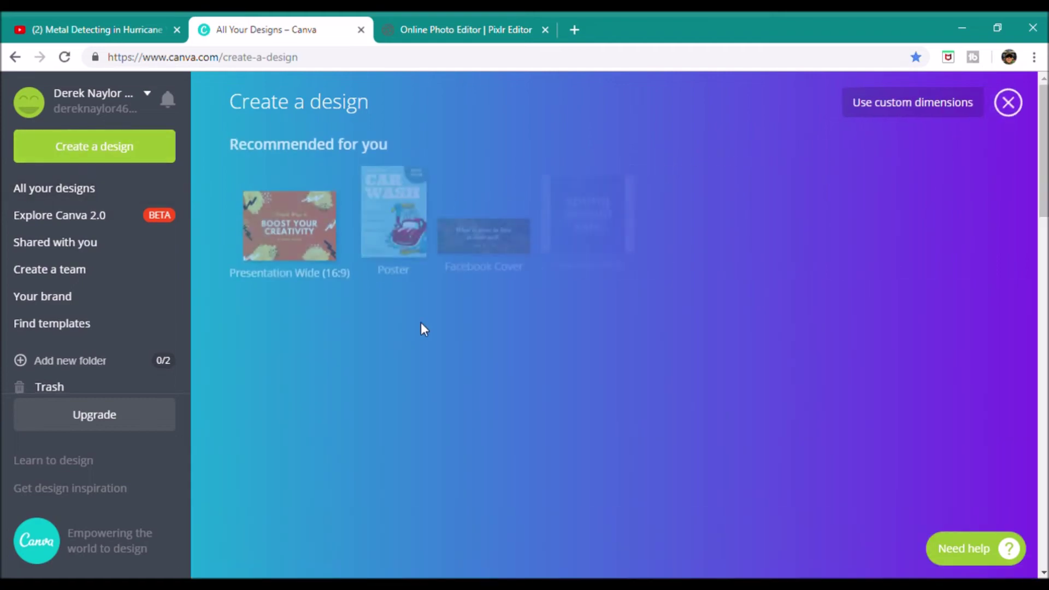
pyautogui.scroll(-4, 429, 313)
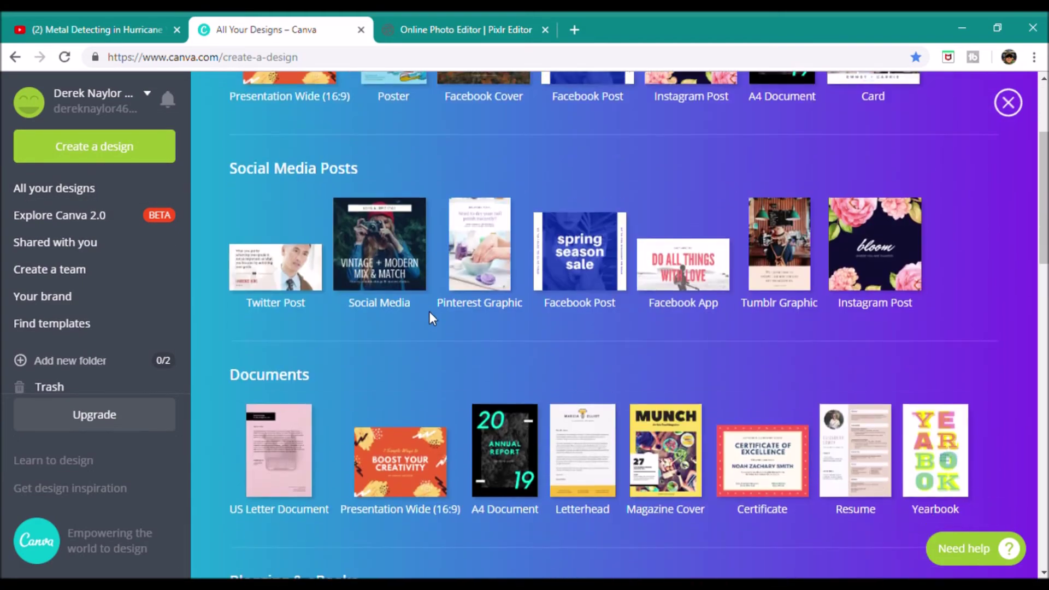
pyautogui.scroll(-5, 430, 309)
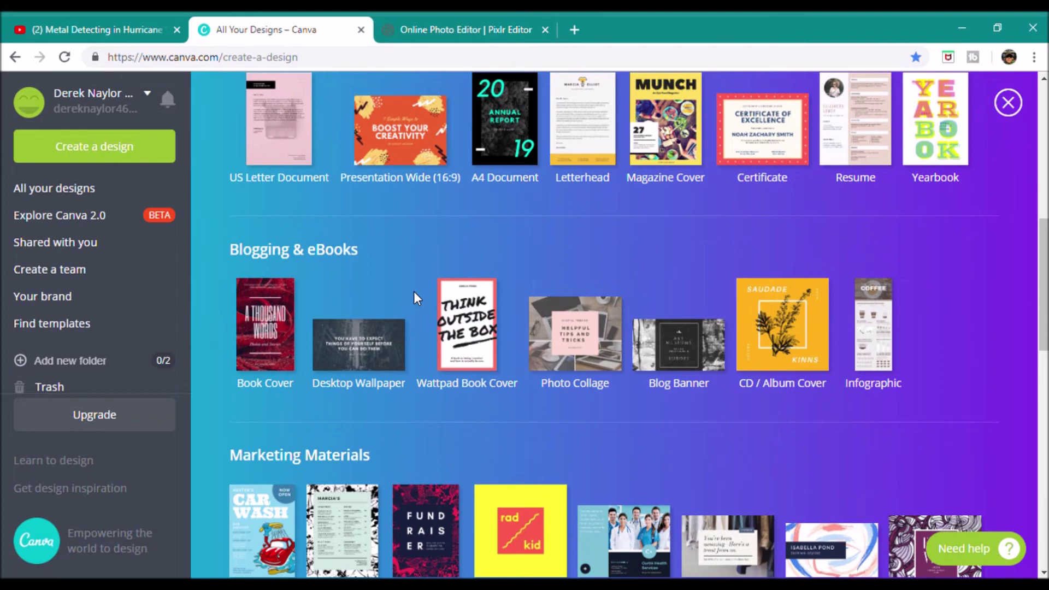
pyautogui.scroll(-3, 415, 298)
pyautogui.scroll(-4, 414, 298)
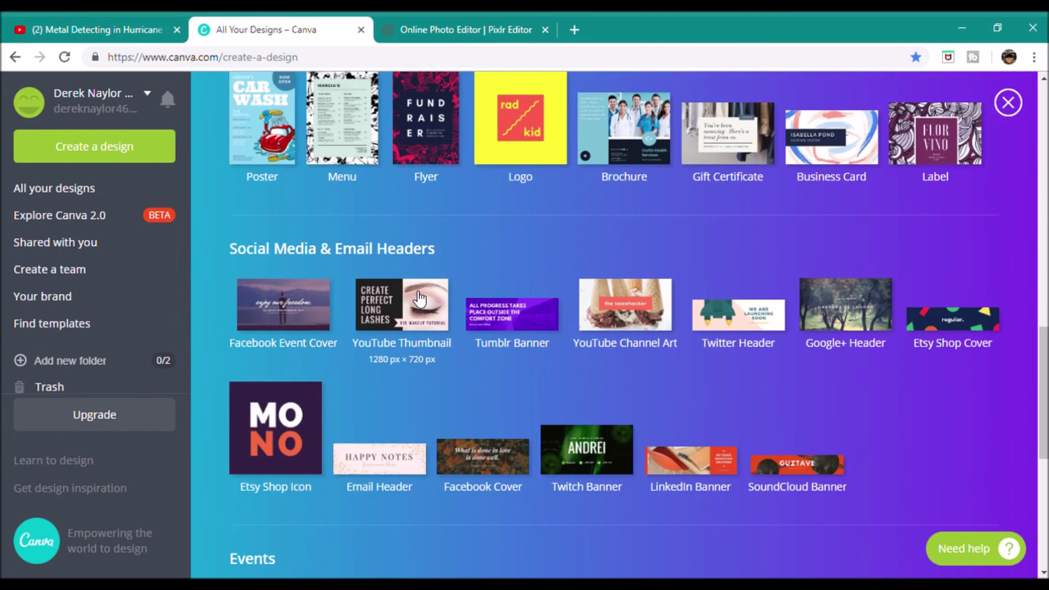
pyautogui.click(419, 328)
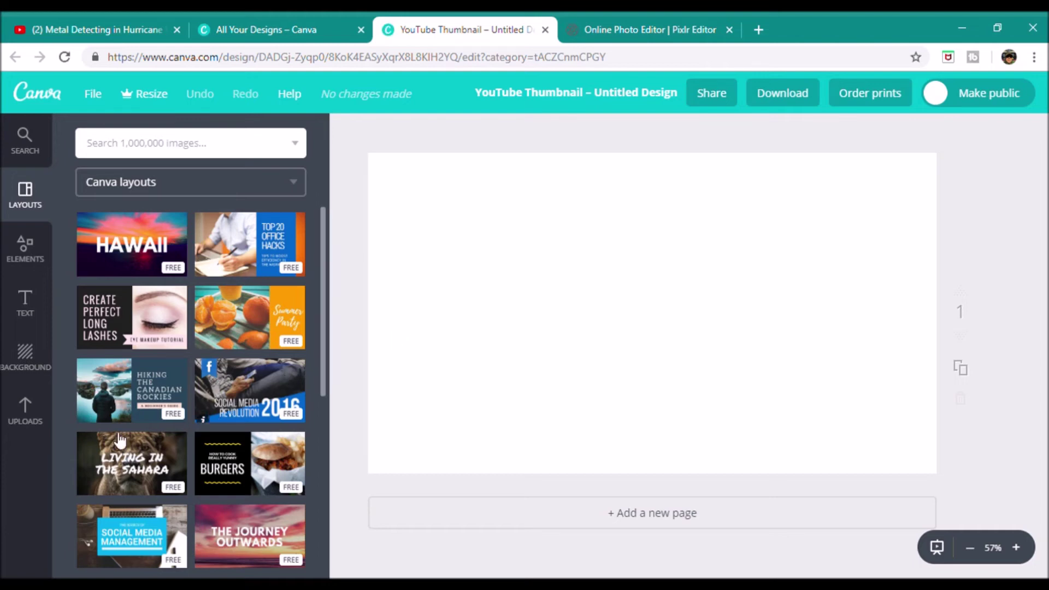
# Upload the saved transparent cut-out of the man to the design's own image uploads.
pyautogui.click(27, 422)
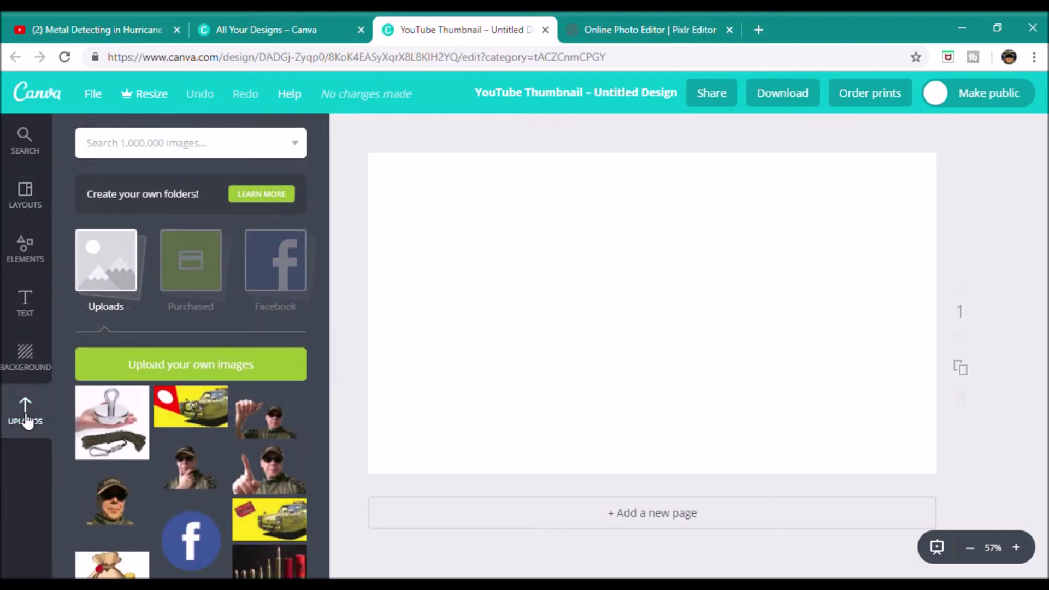
pyautogui.click(171, 366)
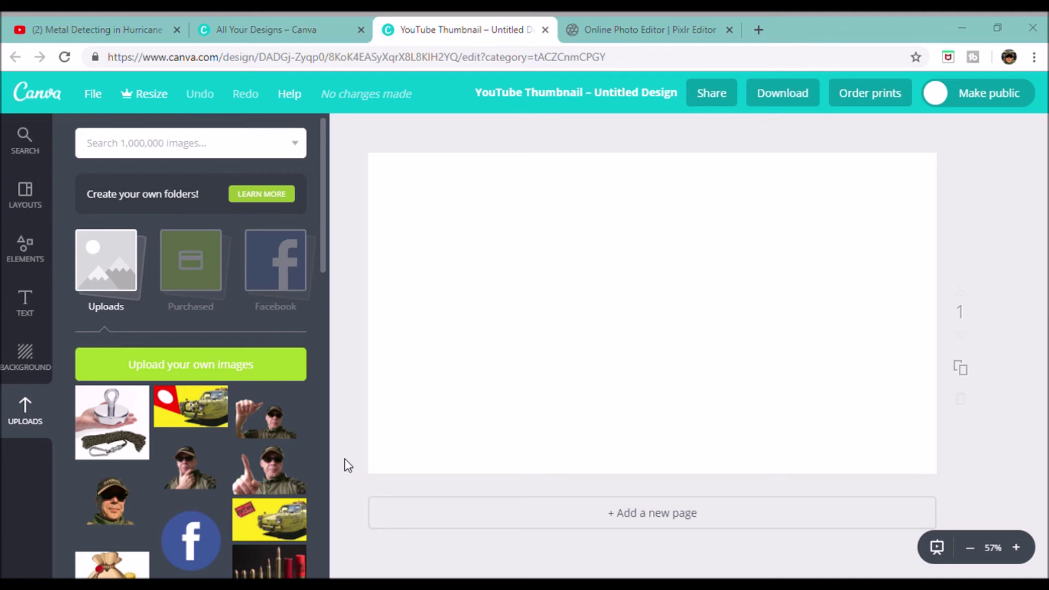
pyautogui.click(542, 555)
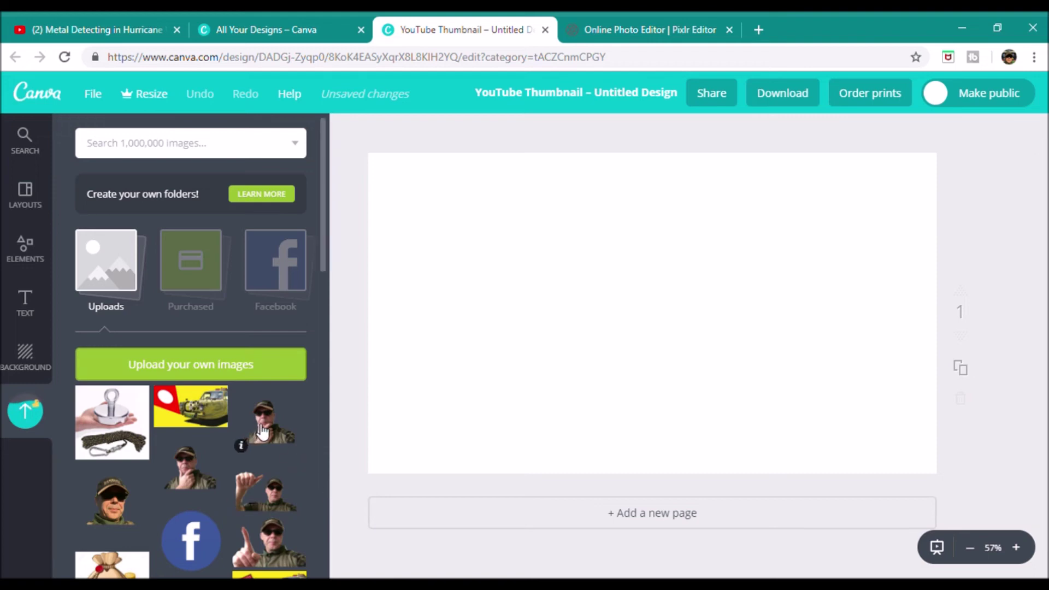
# Place the uploaded cut-out on the thumbnail, enlarge it and align it with the canvas's lower-right corner.
pyautogui.moveTo(257, 429); pyautogui.dragTo(615, 392)
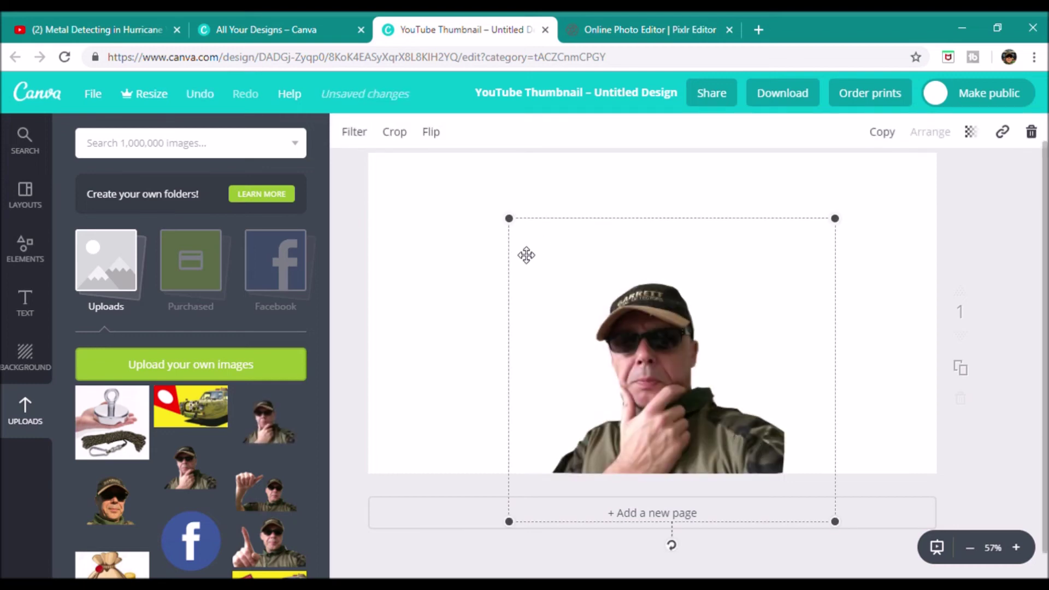
pyautogui.moveTo(509, 220); pyautogui.dragTo(424, 165)
pyautogui.moveTo(837, 522); pyautogui.dragTo(868, 546)
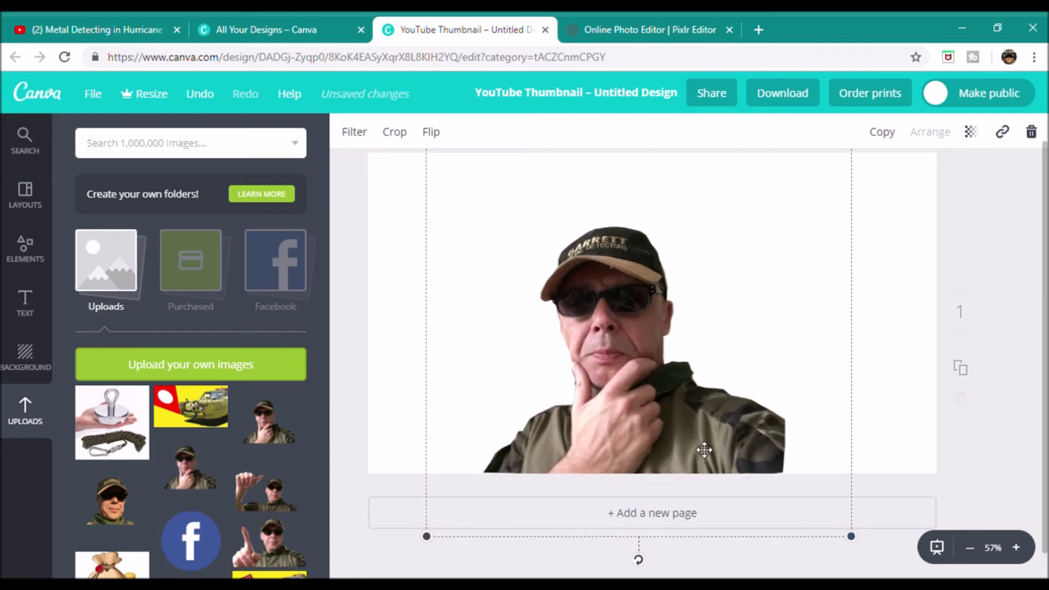
pyautogui.moveTo(711, 451); pyautogui.dragTo(852, 445)
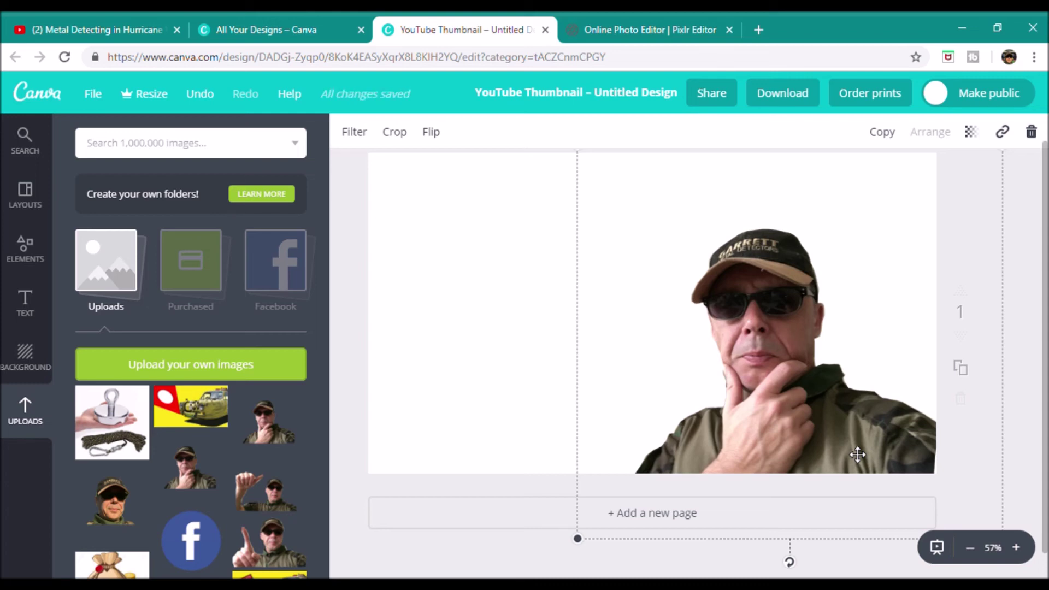
# Adjust the cut-out's filter settings to brightness +10, contrast +12 and blur -11.
pyautogui.click(354, 133)
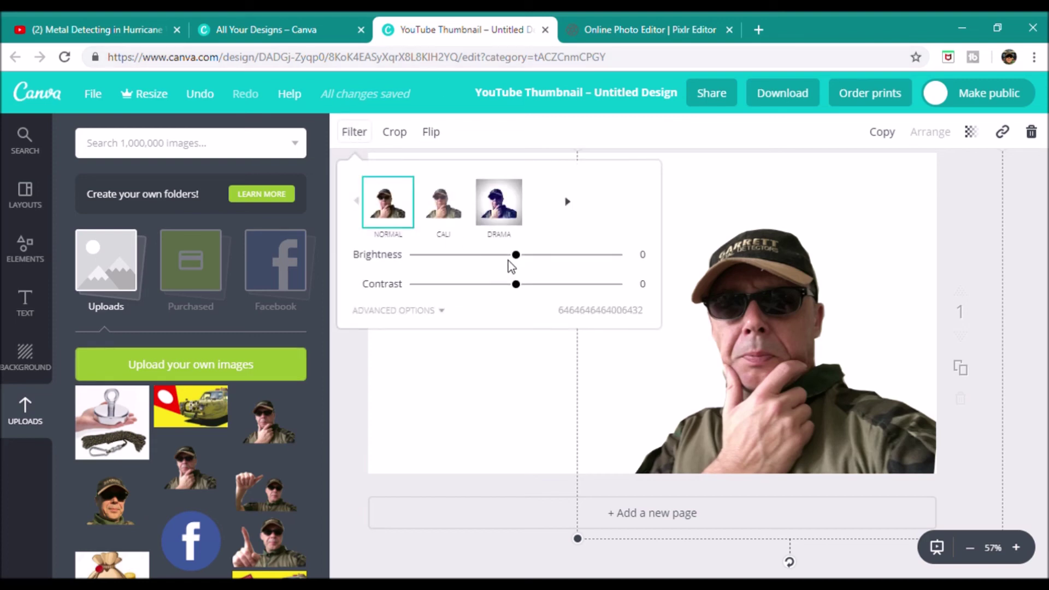
pyautogui.click(527, 256)
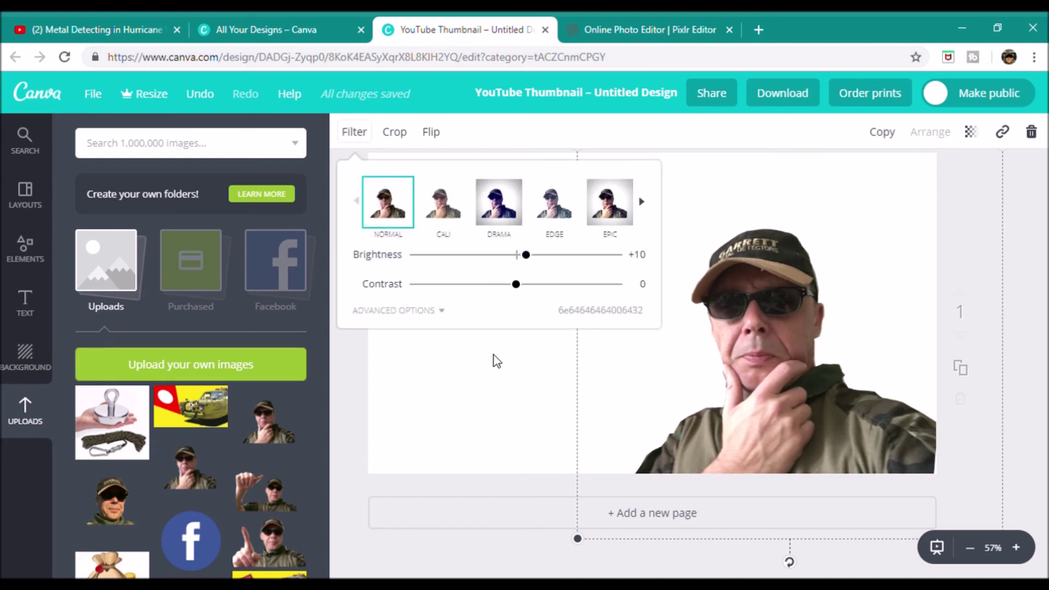
pyautogui.moveTo(516, 284); pyautogui.dragTo(534, 292)
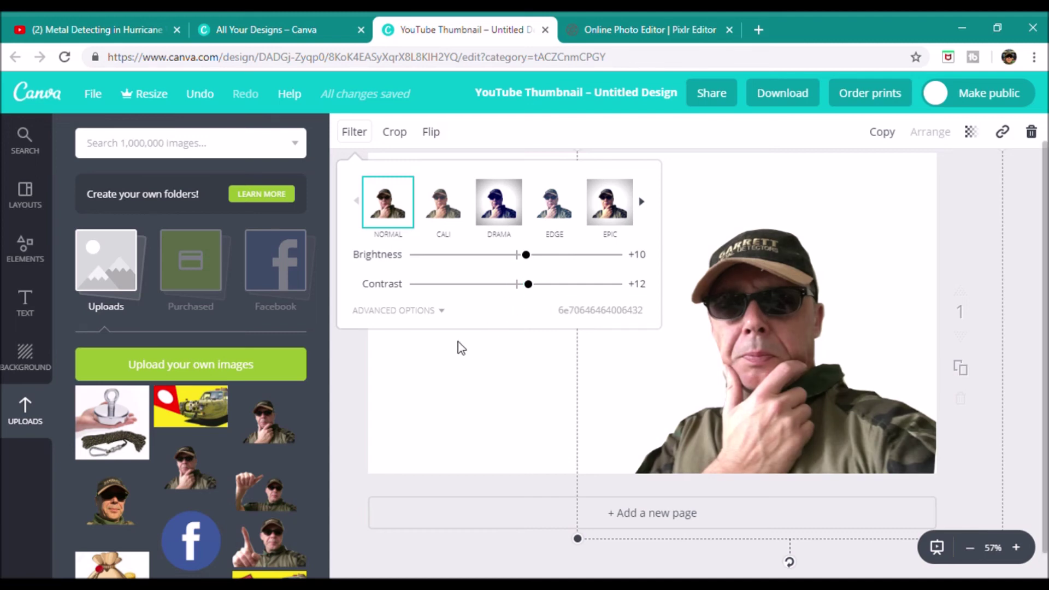
pyautogui.click(421, 315)
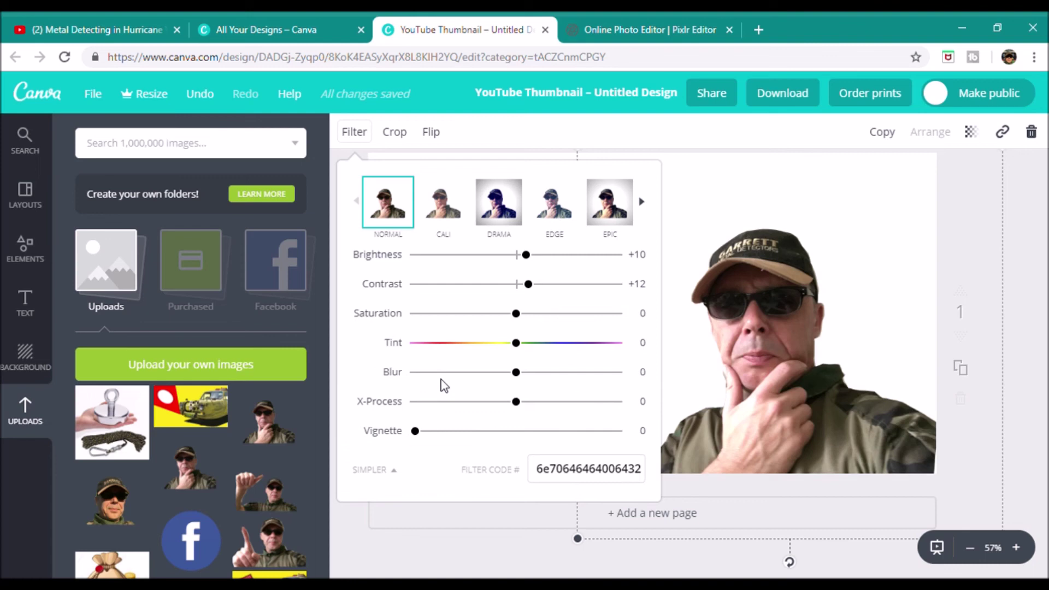
pyautogui.moveTo(522, 375); pyautogui.dragTo(510, 375)
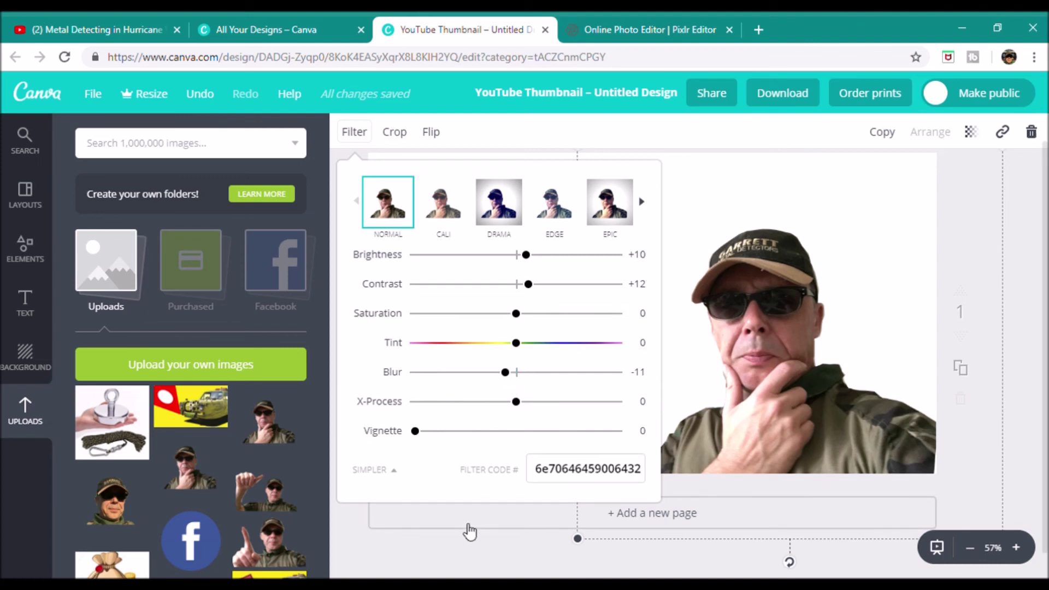
pyautogui.click(1027, 393)
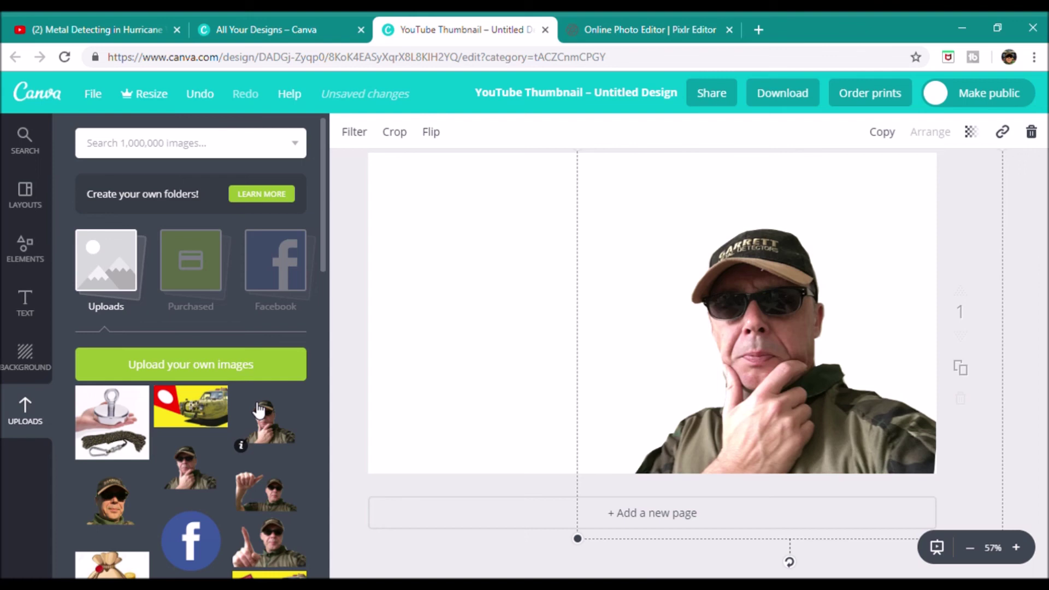
# Try plain orange, light-blue diagonal stripes and the green squares pattern as the thumbnail background.
pyautogui.click(23, 370)
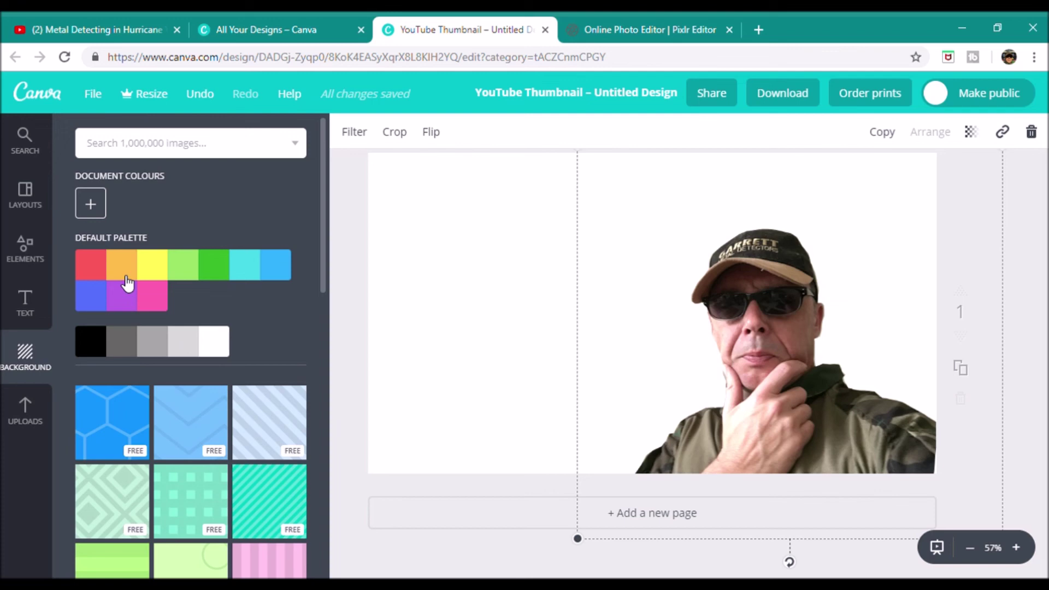
pyautogui.click(130, 275)
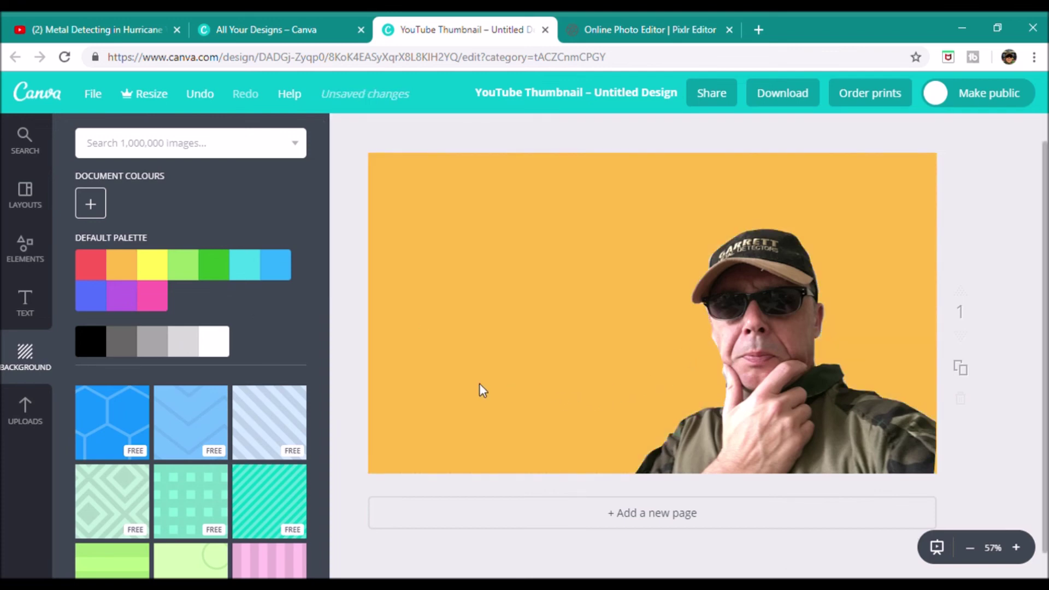
pyautogui.click(260, 421)
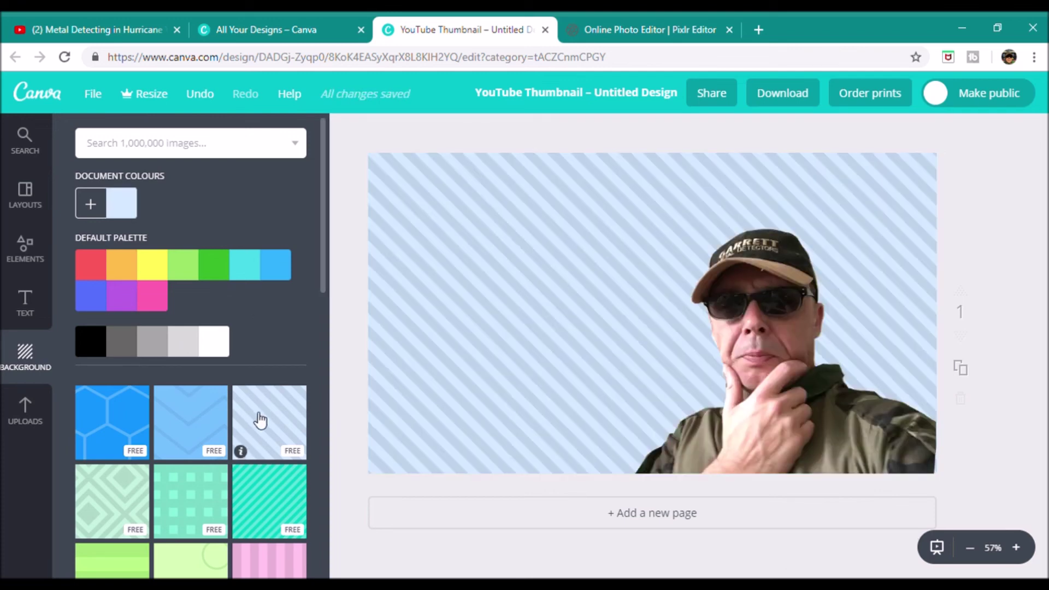
pyautogui.click(197, 483)
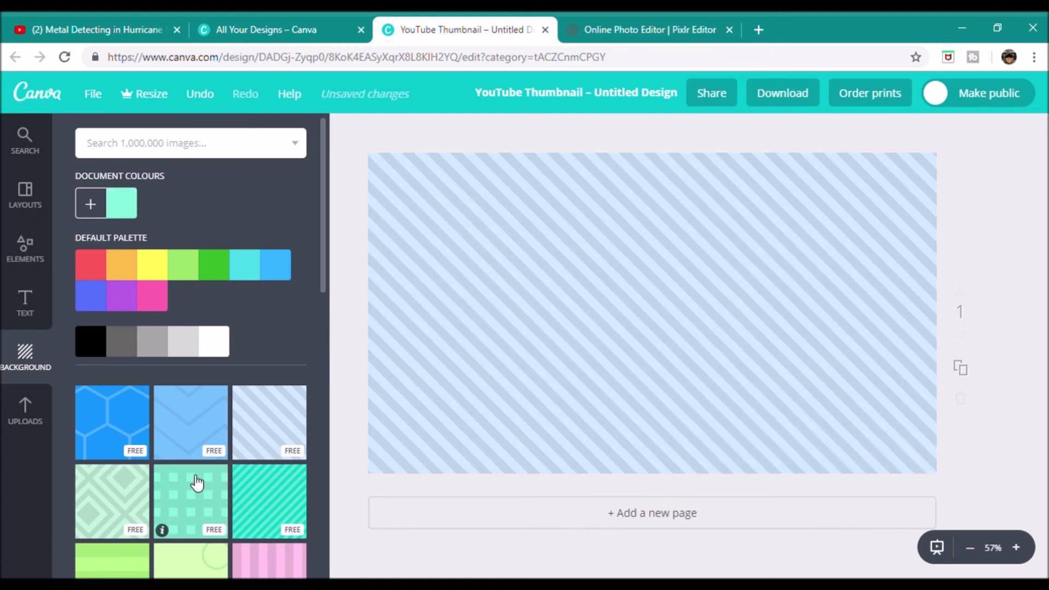